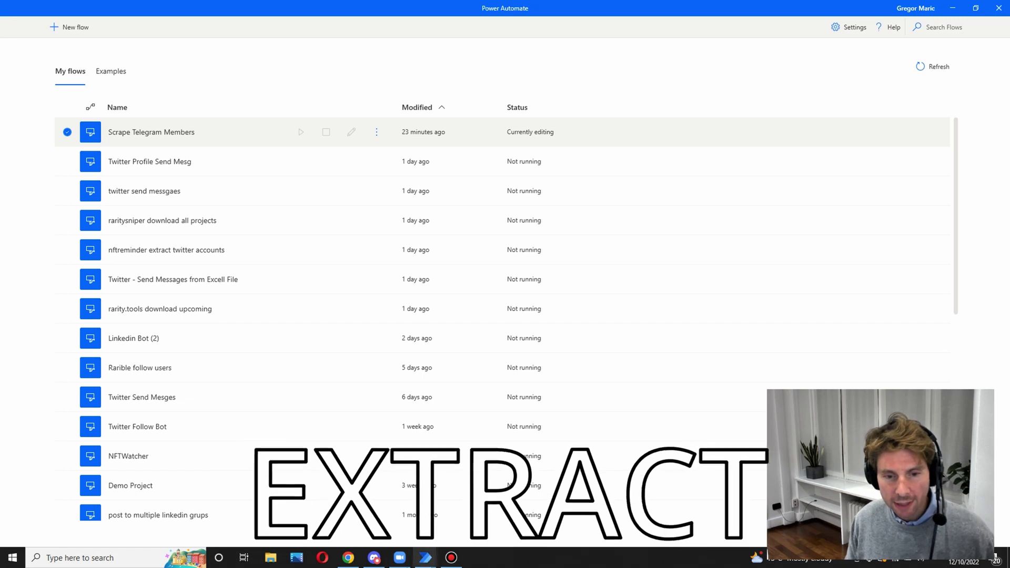
# Step: Browse the cryptocurrencyjobs.co job board, view the Doodles Illustrator job, and return home
pyautogui.click(347, 558)
pyautogui.scroll(20, 553, 199)
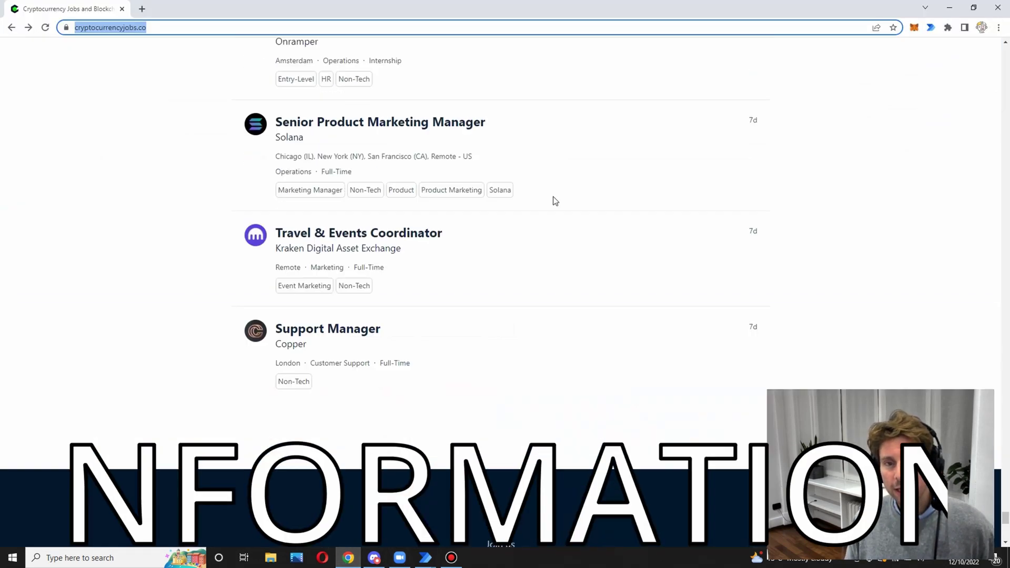
pyautogui.scroll(10, 553, 198)
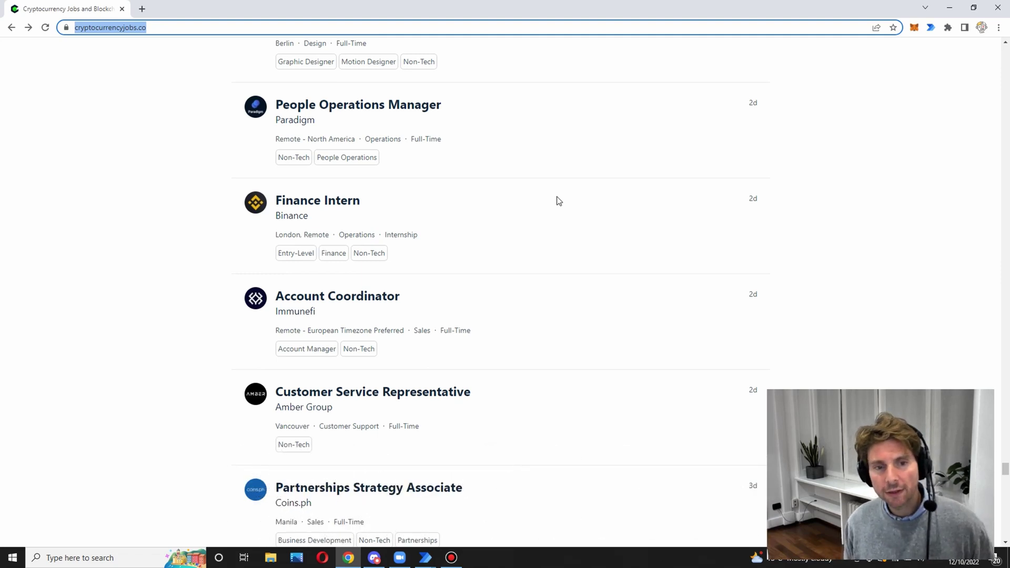
pyautogui.scroll(20, 558, 201)
pyautogui.scroll(15, 563, 198)
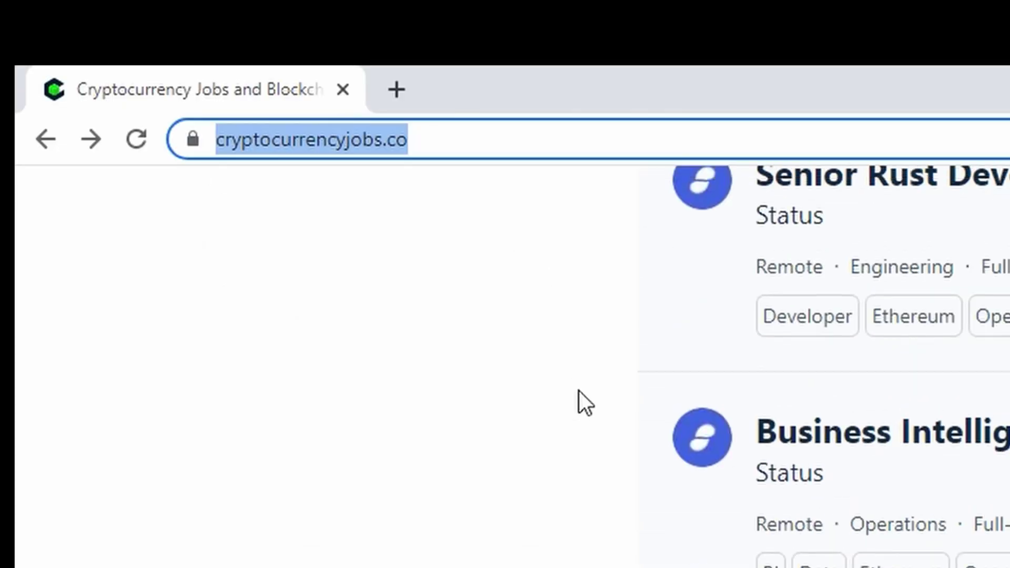
pyautogui.scroll(20, 579, 390)
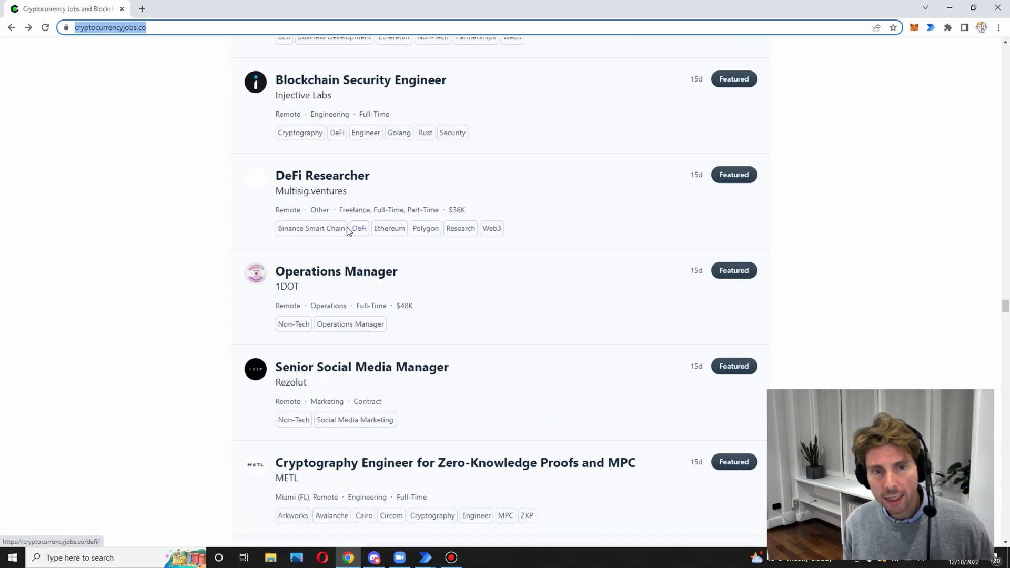
pyautogui.scroll(5, 346, 230)
pyautogui.click(311, 200)
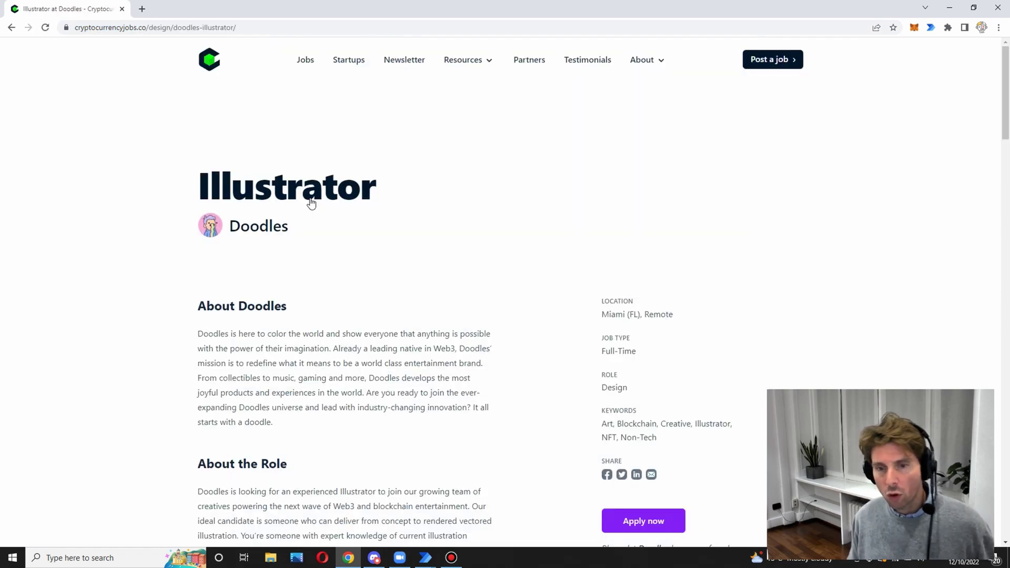
pyautogui.scroll(-15, 311, 211)
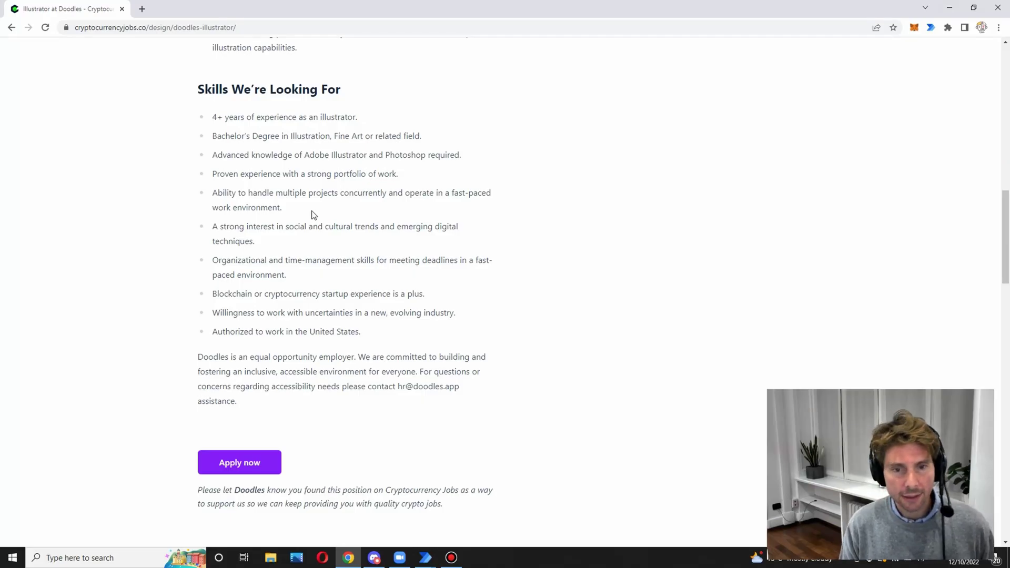
pyautogui.click(13, 27)
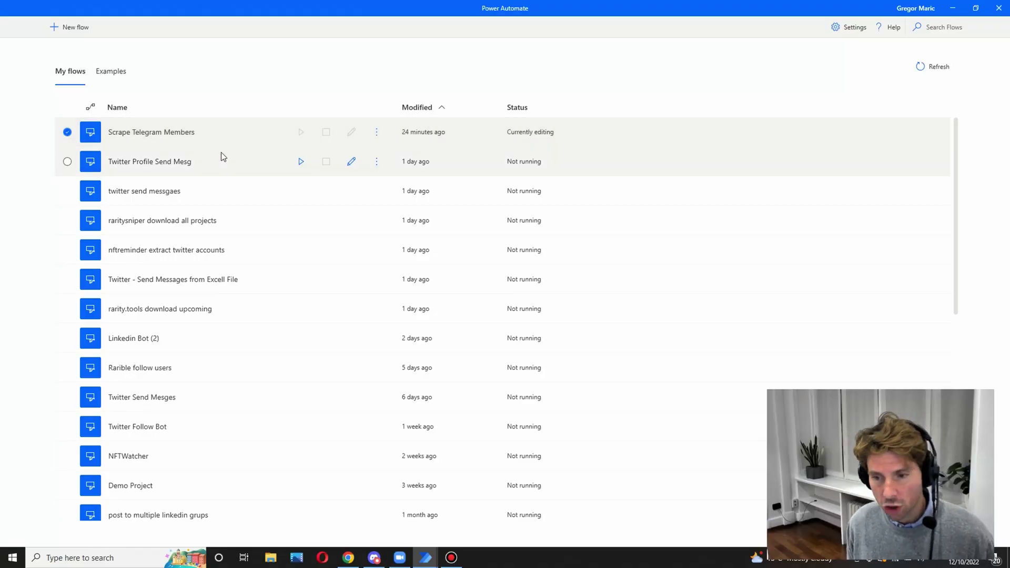
# Step: Create a new desktop flow named 'Scrape data from Cryptojobs'
pyautogui.click(78, 29)
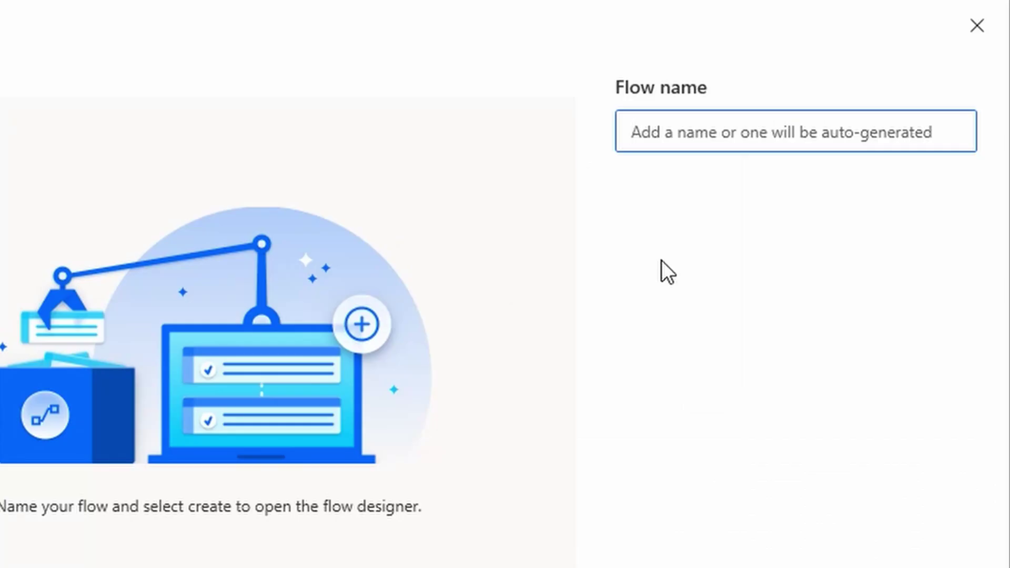
pyautogui.write('Scrape data fro')
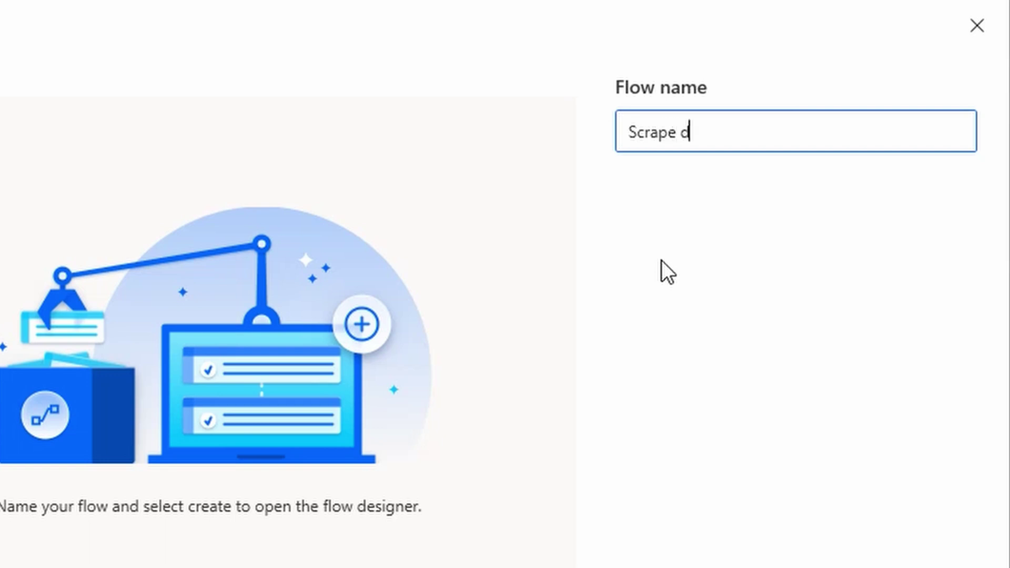
pyautogui.write('m Cryptojobs')
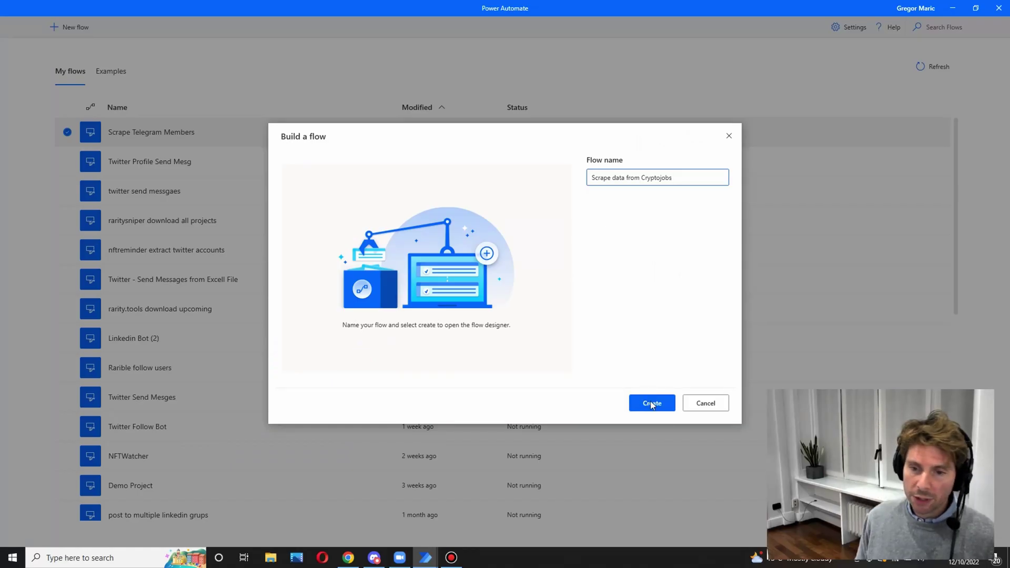
pyautogui.click(652, 404)
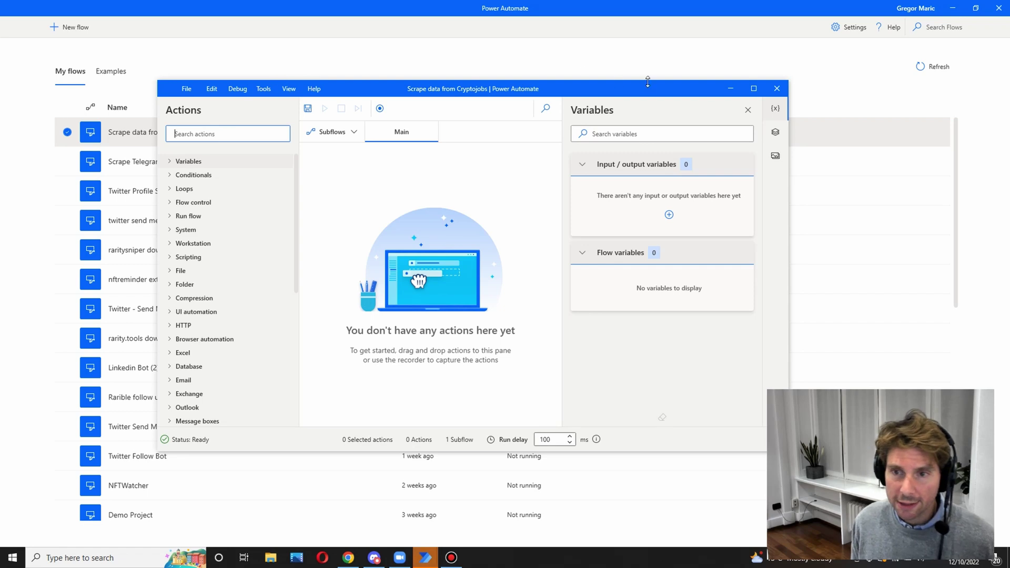
# Step: Maximize the flow designer and start the Recorder over the cryptocurrencyjobs.co job list
pyautogui.click(752, 90)
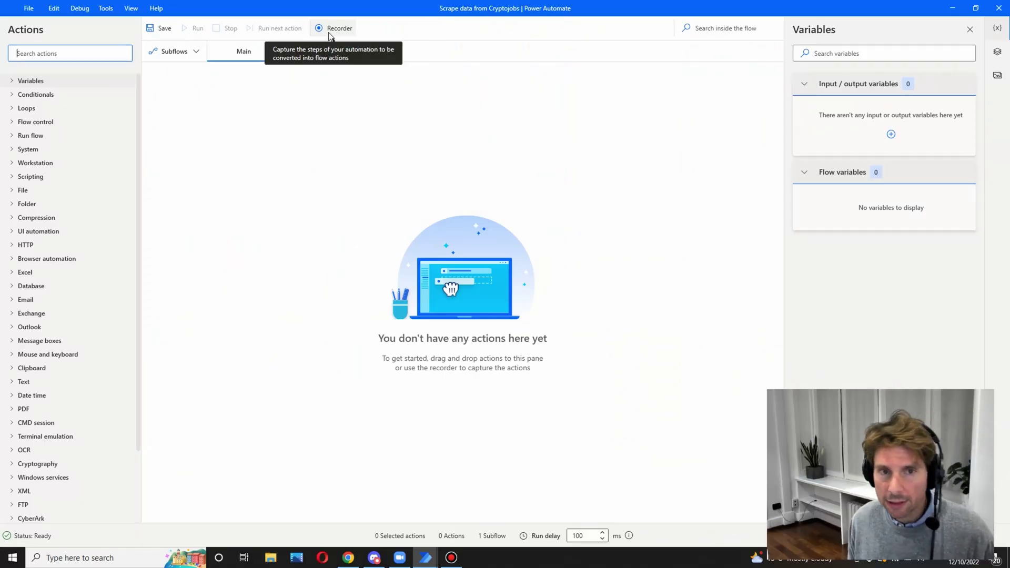
pyautogui.click(330, 31)
pyautogui.scroll(10, 503, 185)
pyautogui.scroll(15, 503, 185)
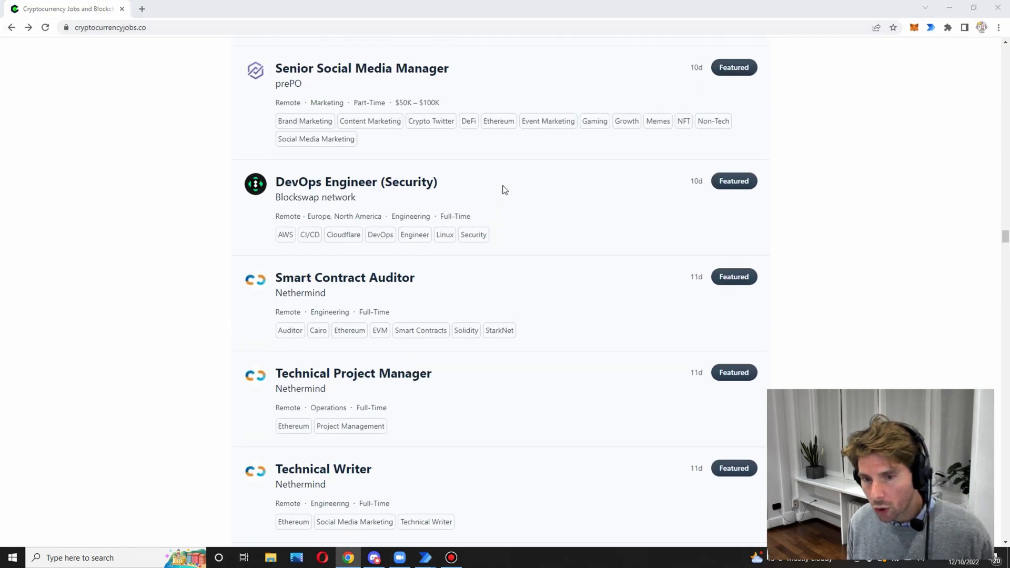
# Step: Scroll to the featured job listings and start recording in the Recorder panel
pyautogui.scroll(15, 426, 196)
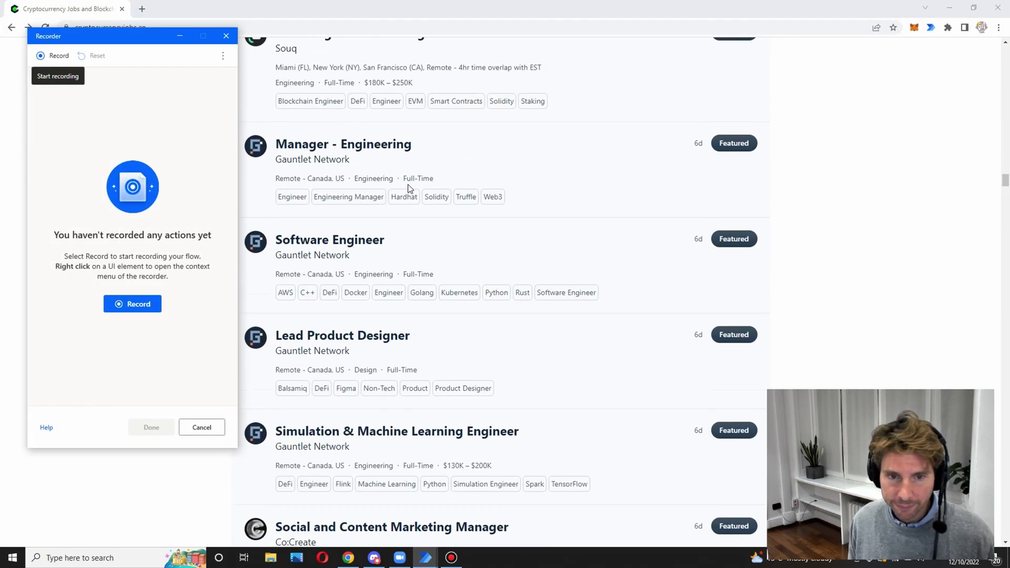
pyautogui.scroll(8, 408, 184)
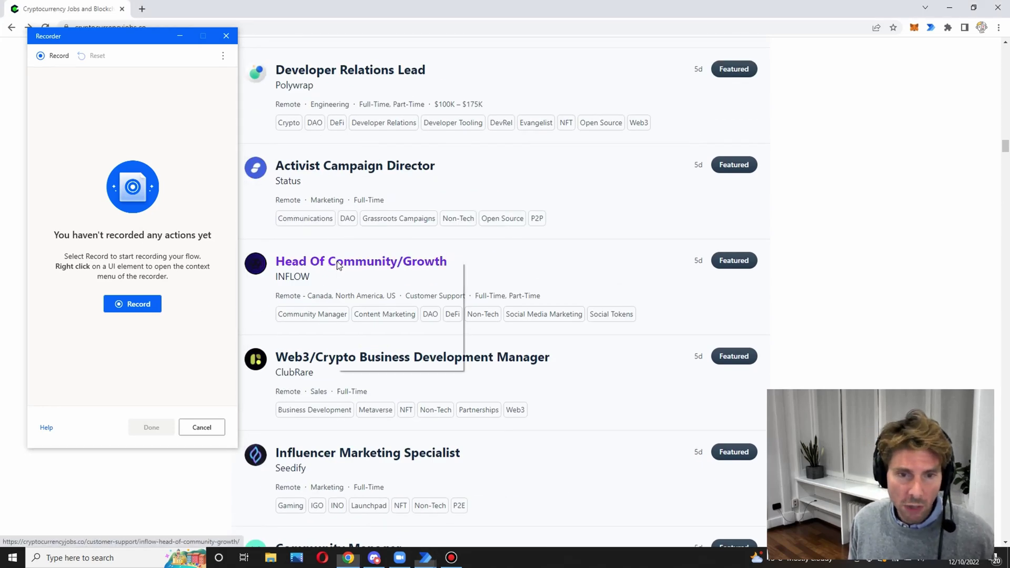
pyautogui.rightClick(337, 263)
pyautogui.click(138, 305)
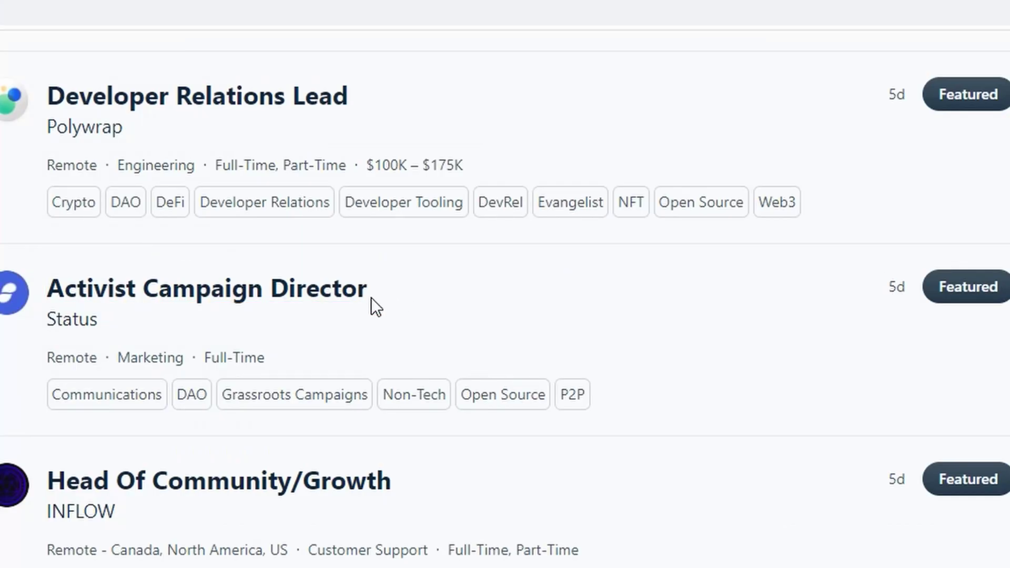
# Step: Extract the job title link addresses, starting with Activist Campaign Director and Head Of Community/Growth
pyautogui.rightClick(348, 288)
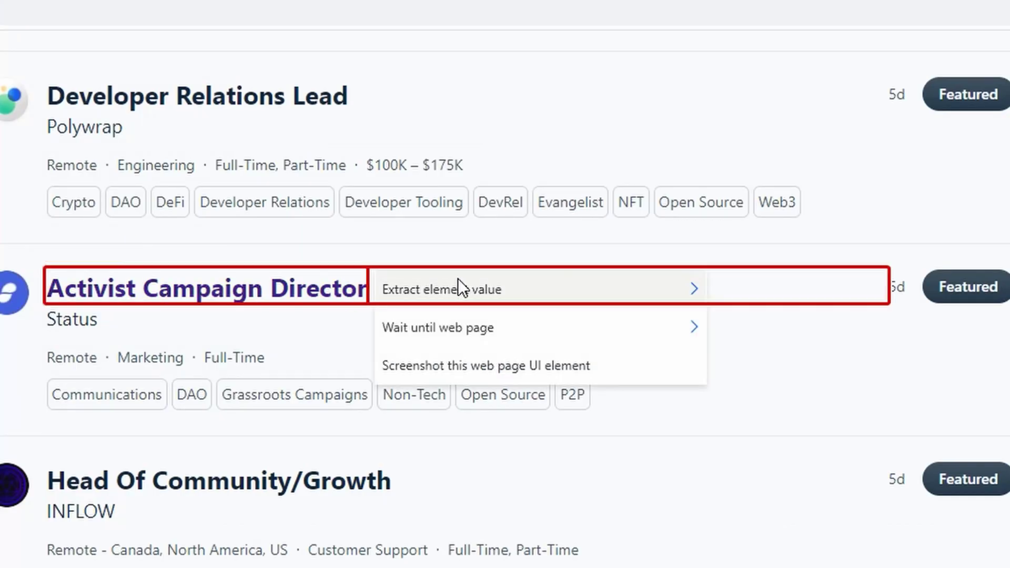
pyautogui.moveTo(465, 287)
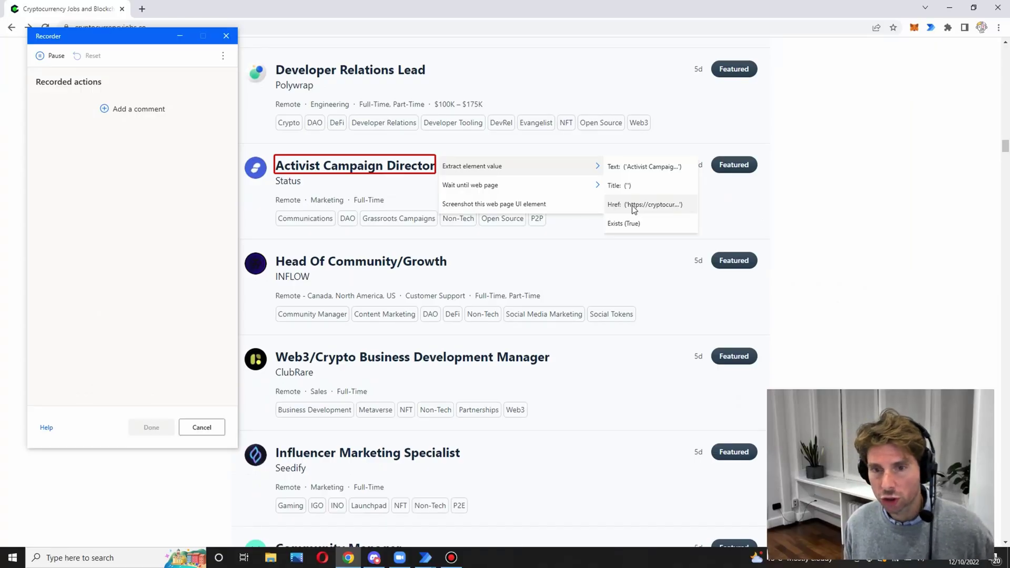
pyautogui.click(632, 207)
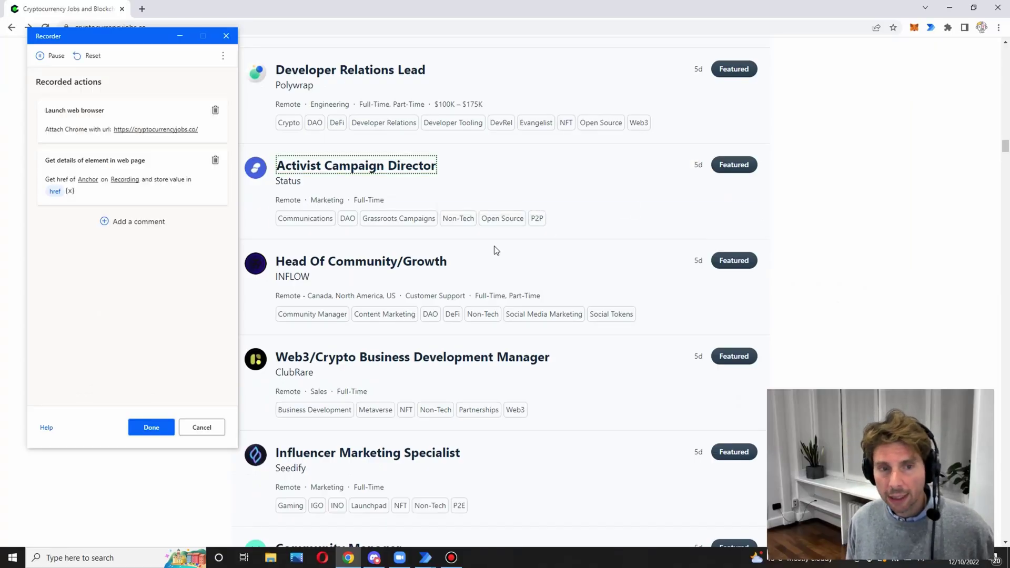
pyautogui.rightClick(430, 262)
pyautogui.moveTo(537, 262)
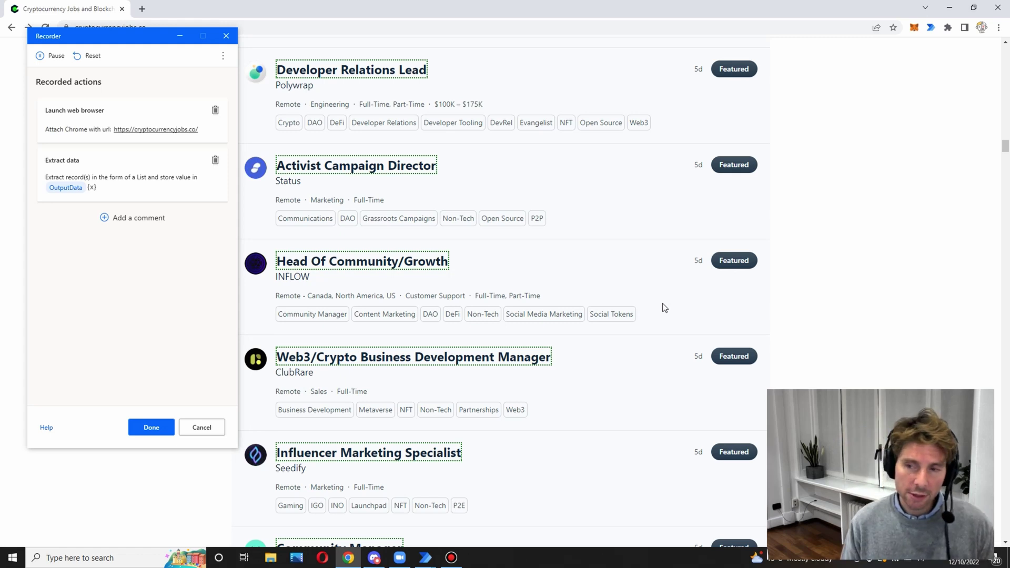
# Step: Scroll through the job list and finish the recording session with Done
pyautogui.scroll(-15, 487, 308)
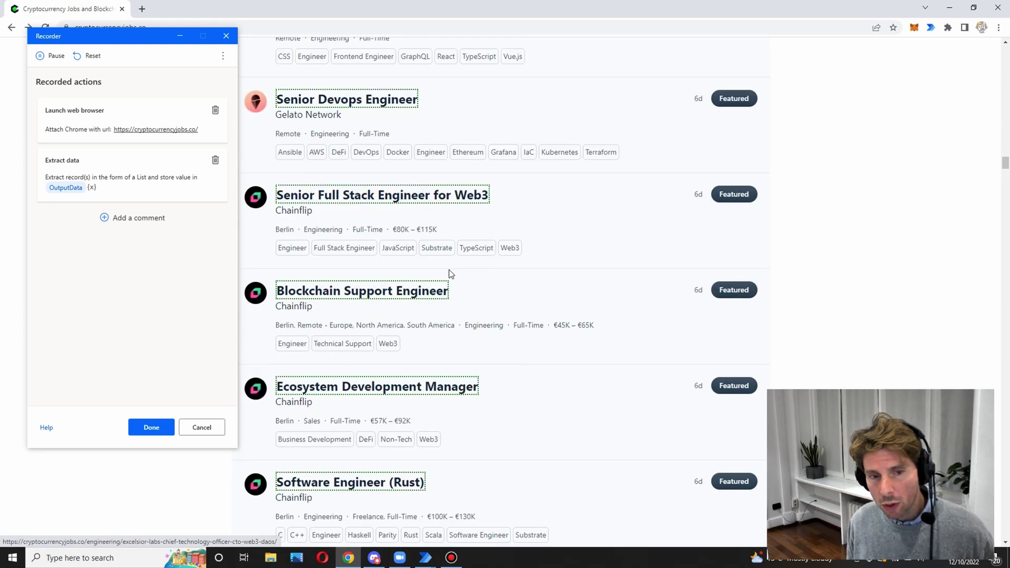
pyautogui.scroll(-20, 453, 262)
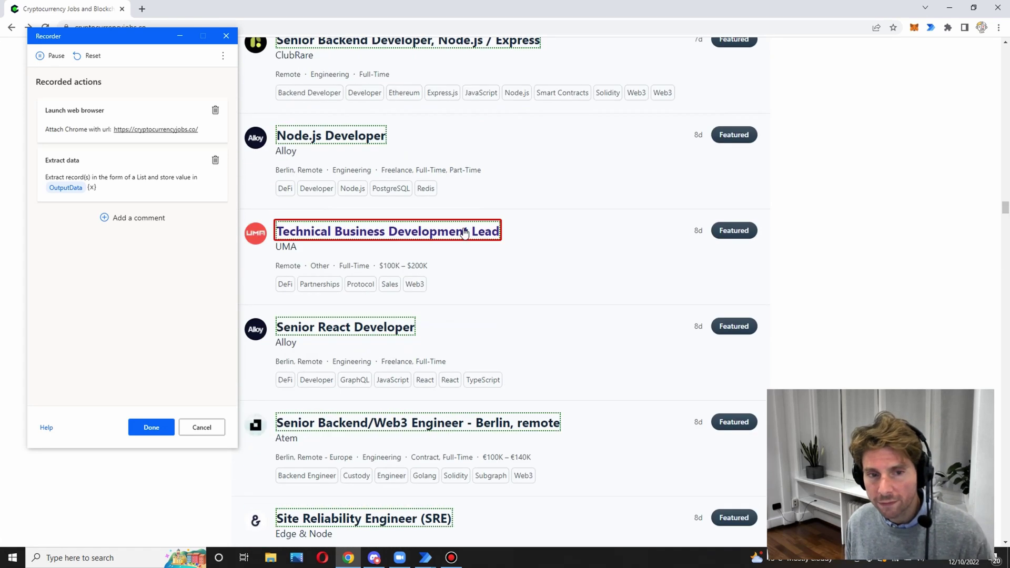
pyautogui.scroll(-20, 464, 232)
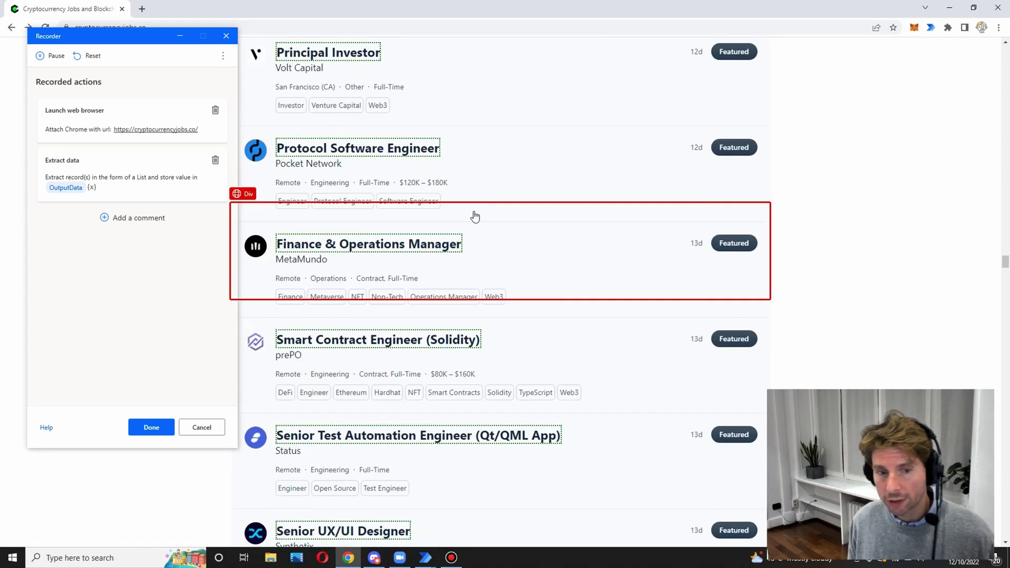
pyautogui.scroll(-7, 485, 201)
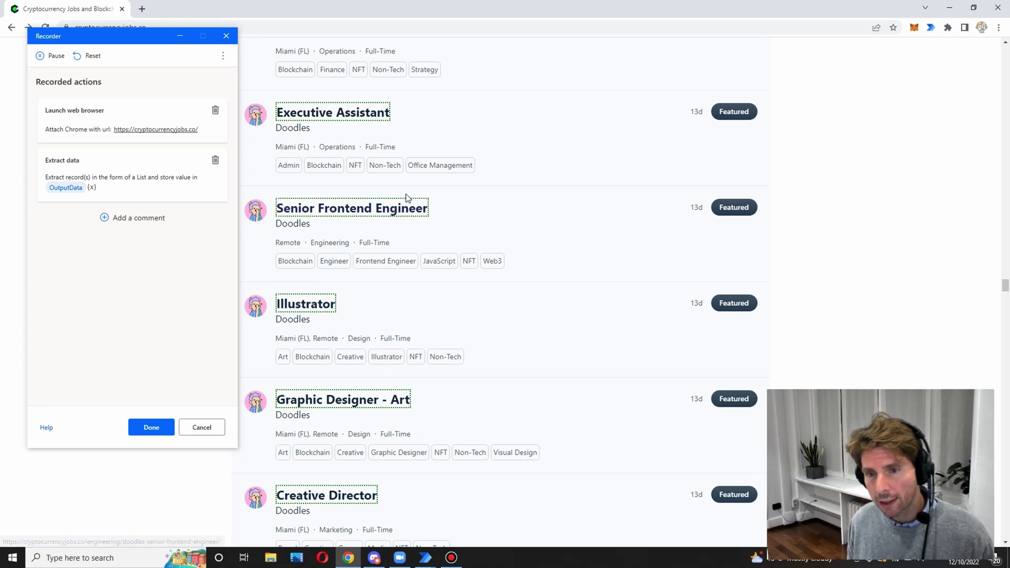
pyautogui.scroll(-5, 411, 197)
pyautogui.scroll(-20, 410, 196)
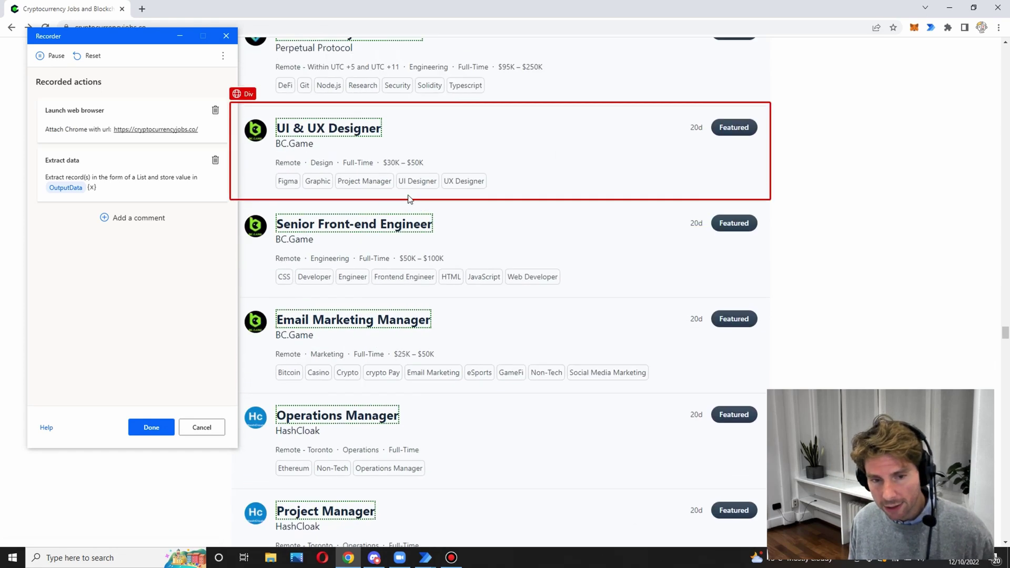
pyautogui.scroll(-20, 409, 198)
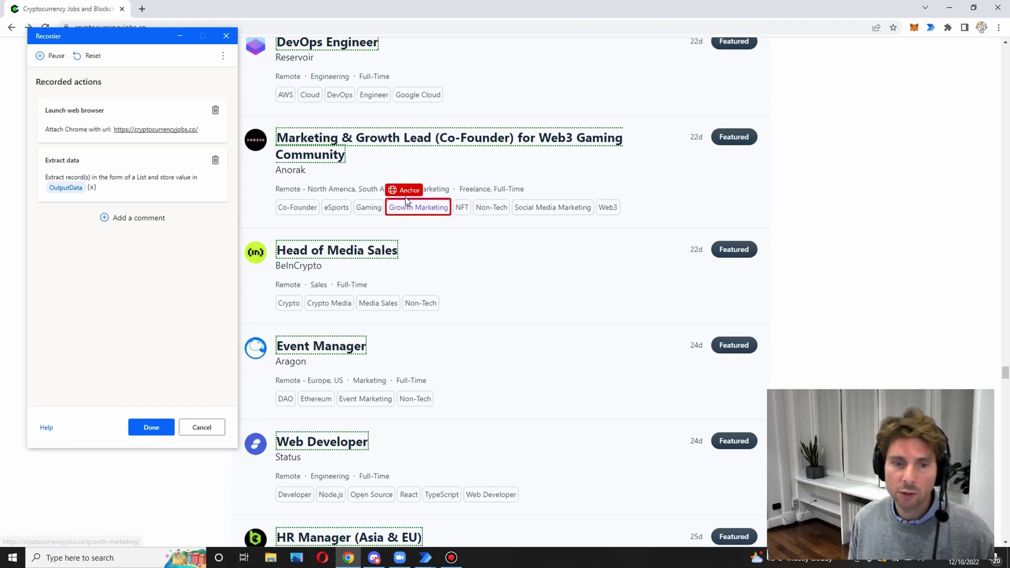
pyautogui.click(158, 427)
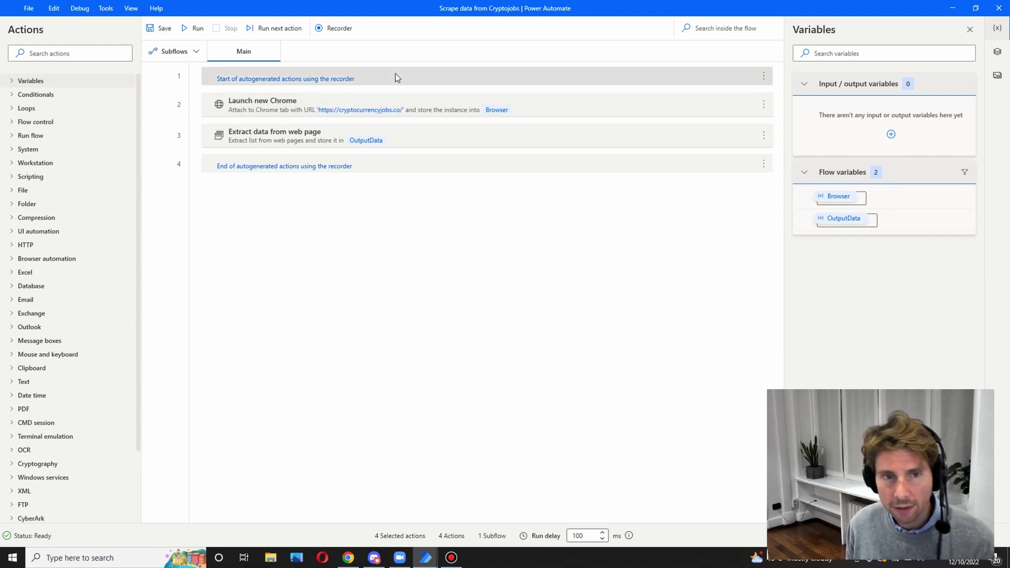
# Step: Delete the 'Start of autogenerated actions' and 'End of autogenerated actions' marker rows
pyautogui.click(333, 79)
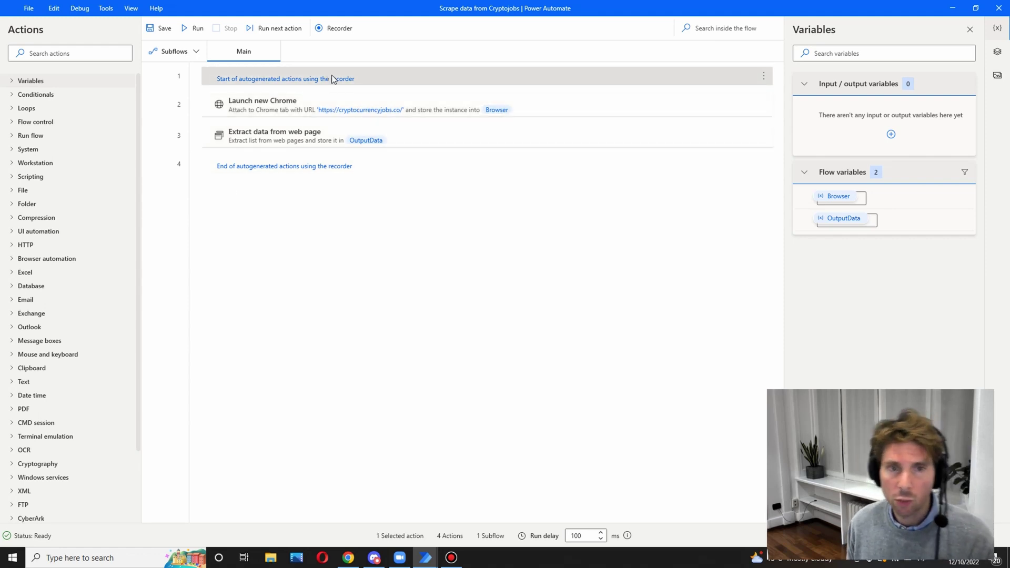
pyautogui.press('Delete')
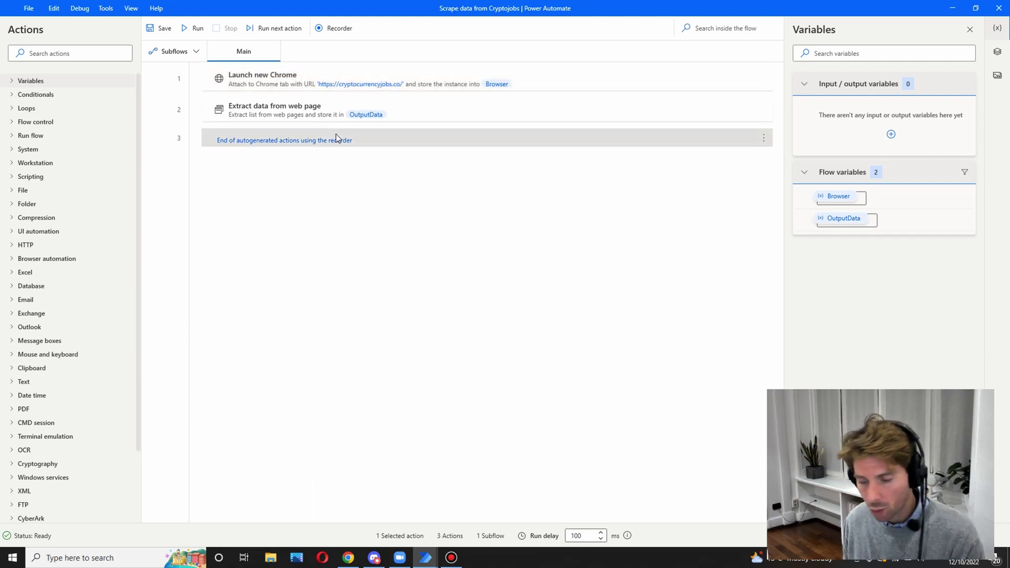
pyautogui.press('Delete')
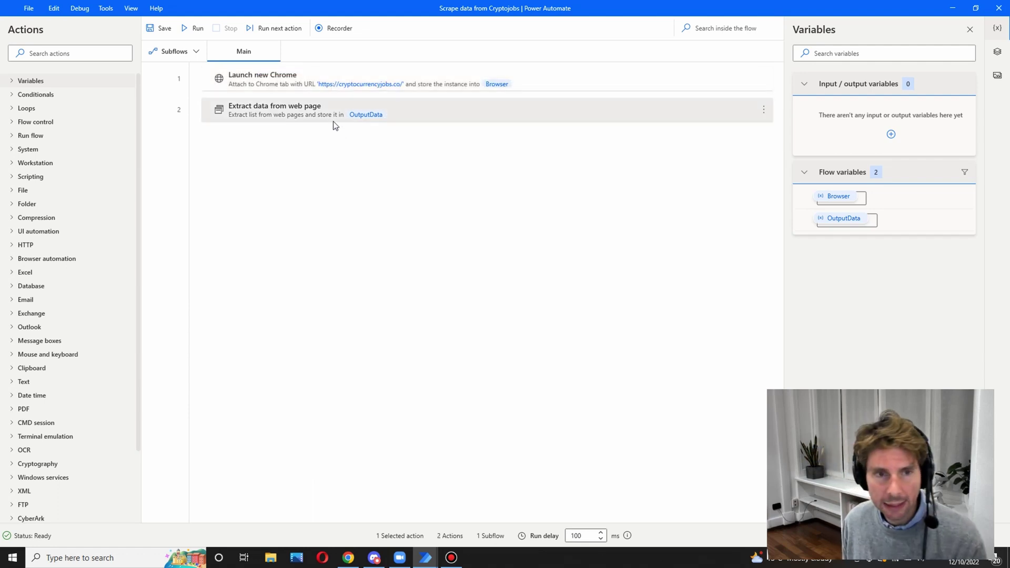
pyautogui.doubleClick(298, 85)
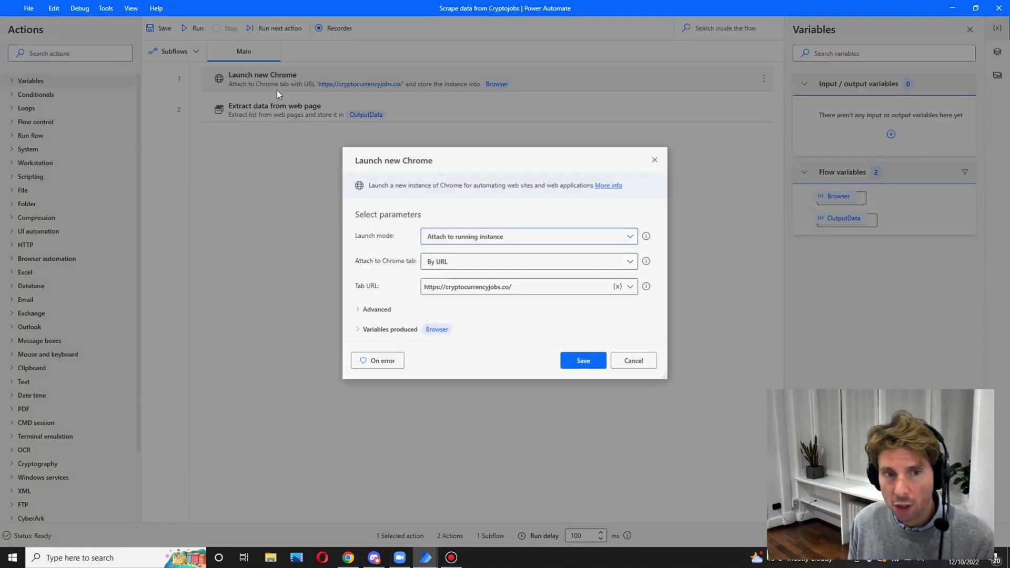
pyautogui.tripleClick(529, 290)
pyautogui.hotkey('ctrl', 'c')
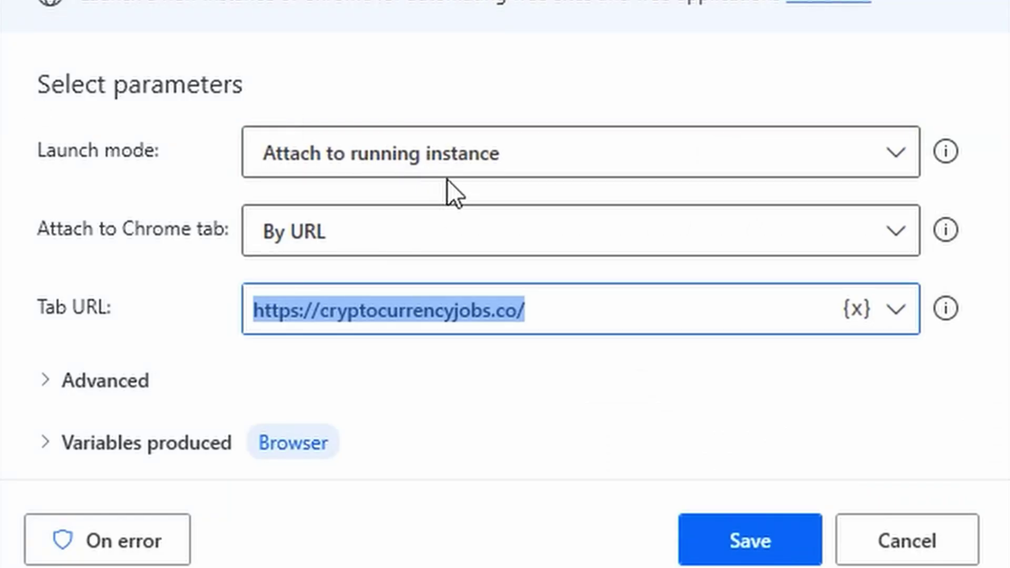
pyautogui.click(483, 152)
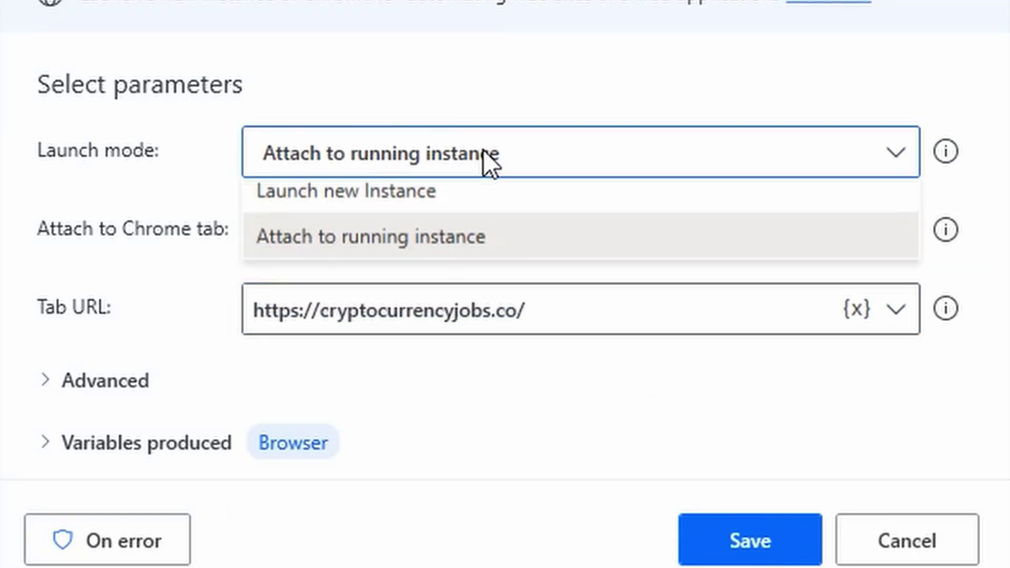
pyautogui.click(431, 206)
pyautogui.click(465, 227)
pyautogui.hotkey('ctrl', 'v')
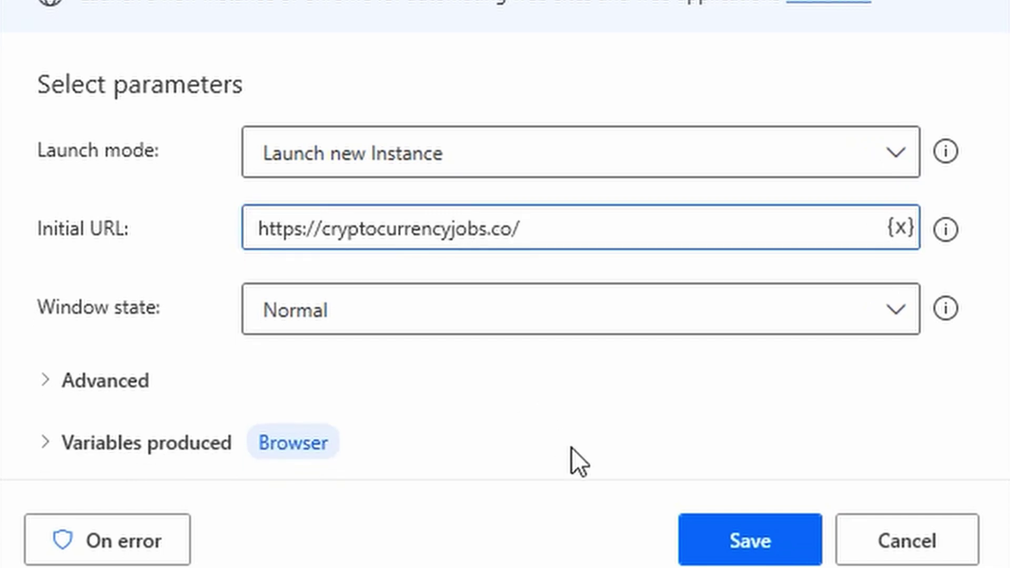
pyautogui.click(695, 332)
pyautogui.click(531, 319)
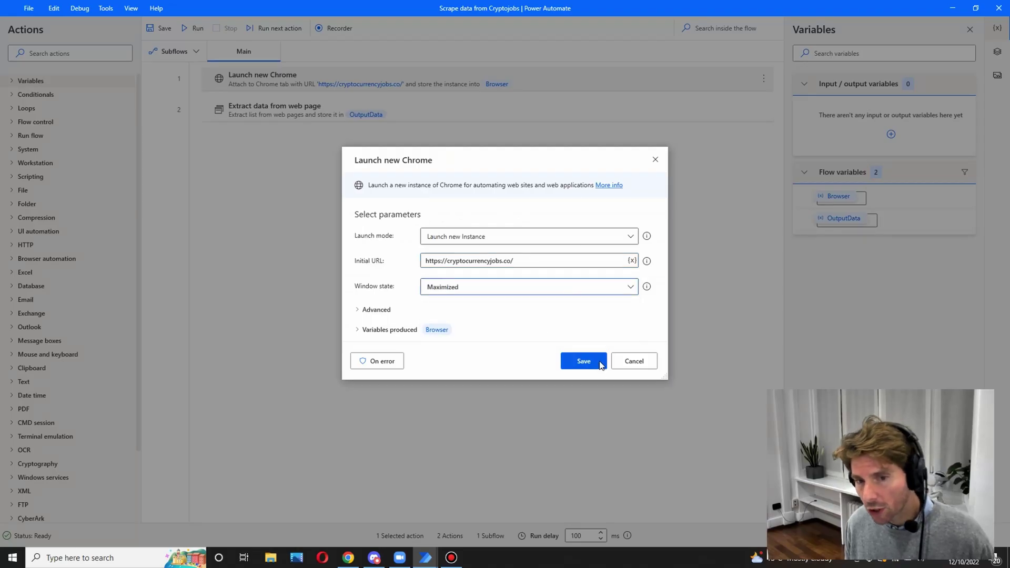
pyautogui.click(600, 364)
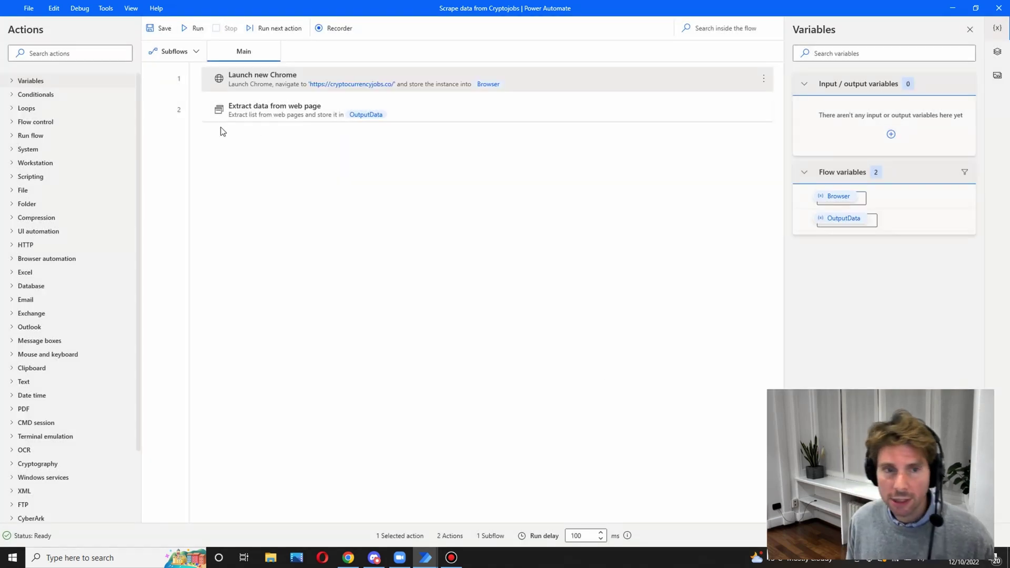
pyautogui.click(264, 111)
# Step: Search actions for 'wait', then test-run the flow, filling OutputData with 200 rows
pyautogui.click(80, 53)
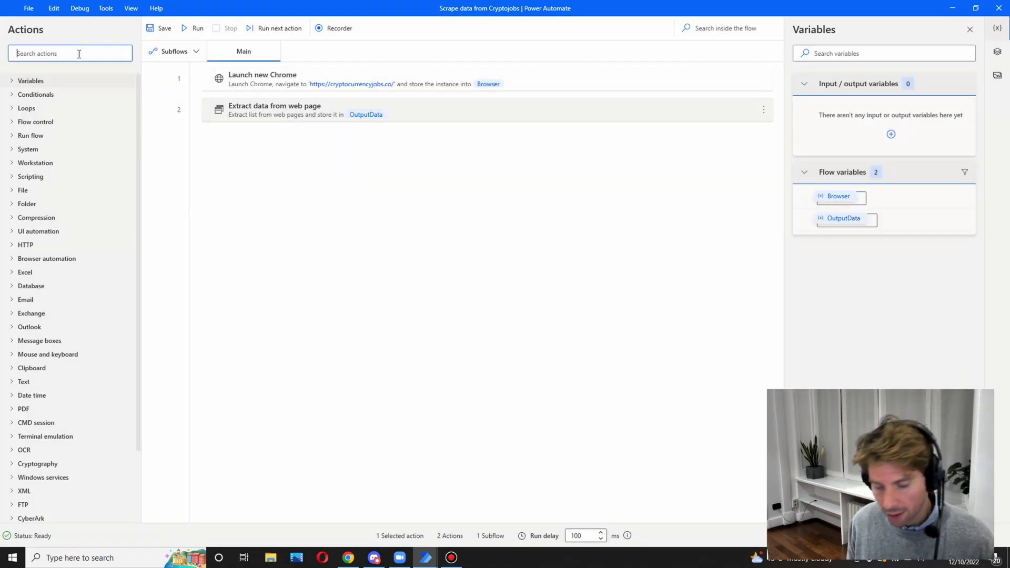
pyautogui.write('w')
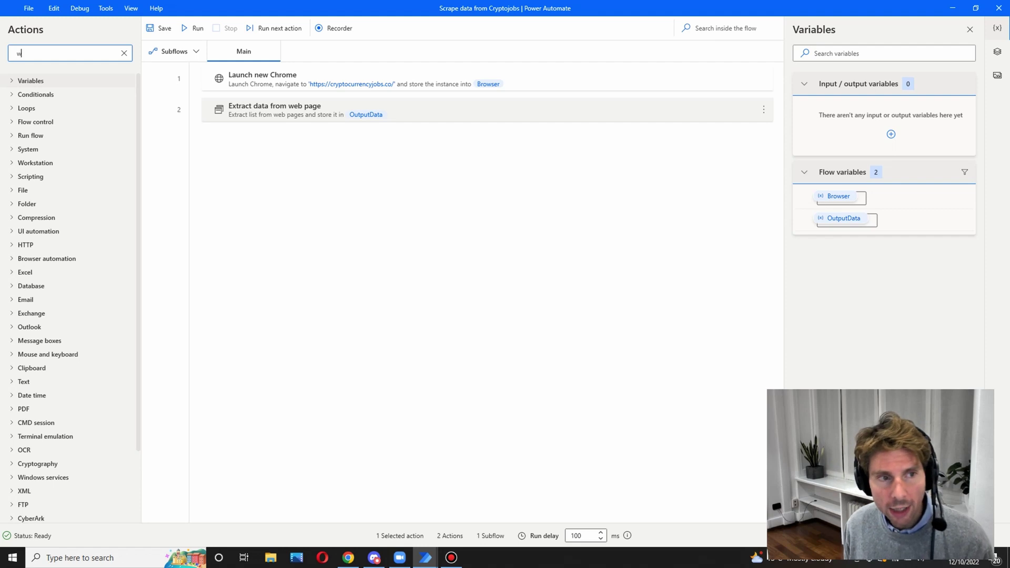
pyautogui.write('ait')
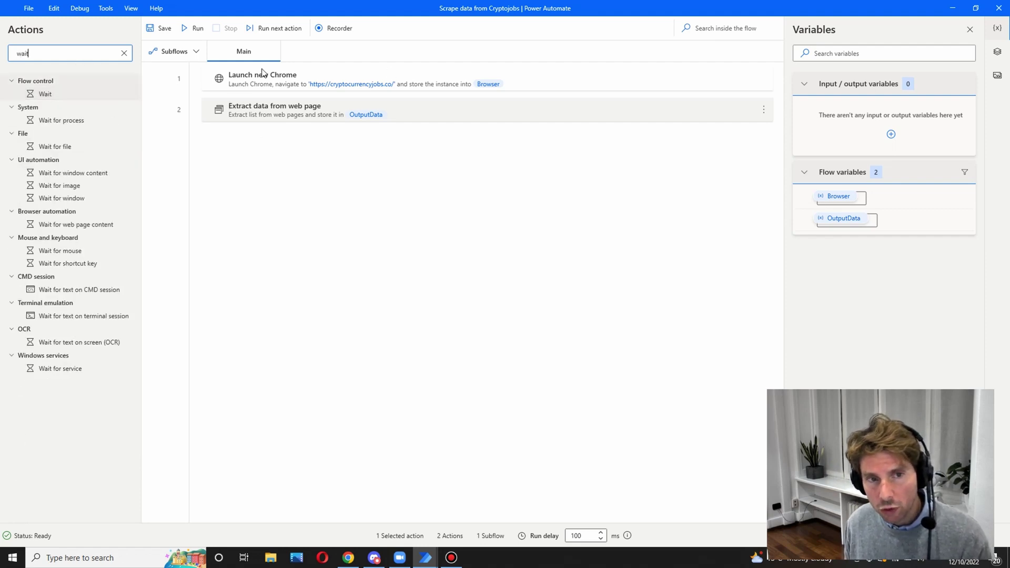
pyautogui.click(198, 30)
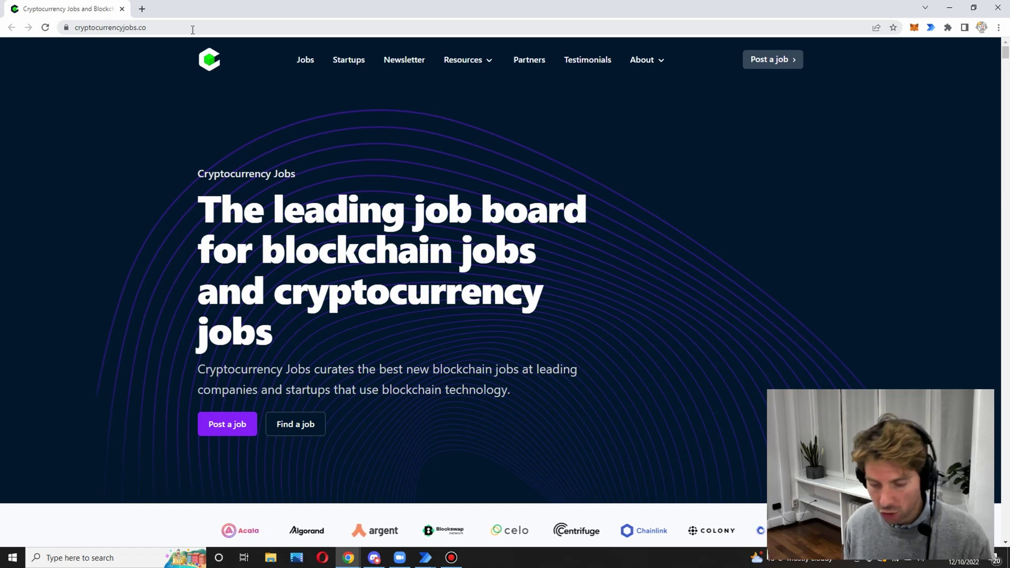
pyautogui.hotkey('alt', 'Tab')
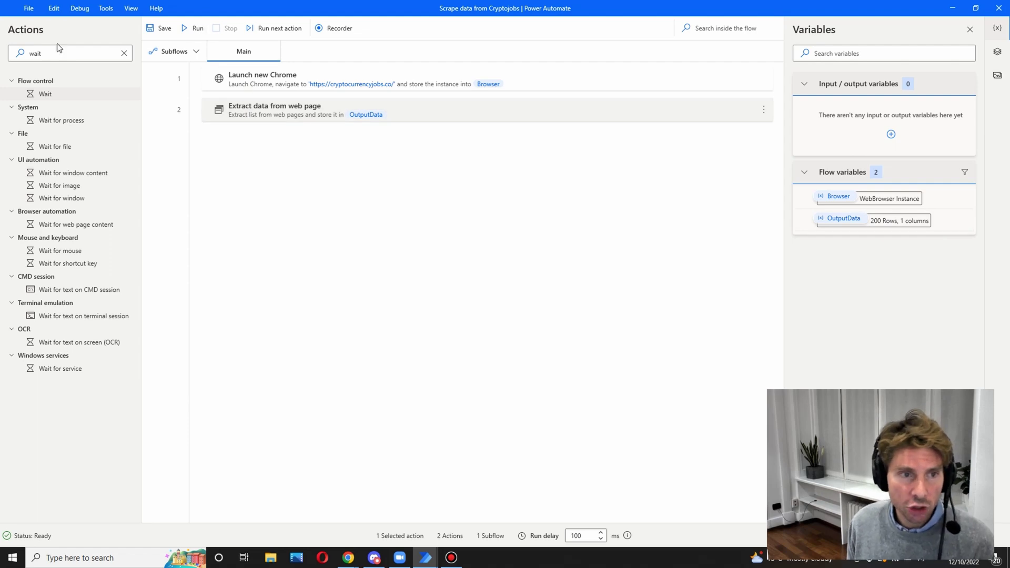
# Step: Insert a 3-second Wait between launching Chrome and extracting data, then rerun the flow
pyautogui.moveTo(116, 105); pyautogui.dragTo(273, 100)
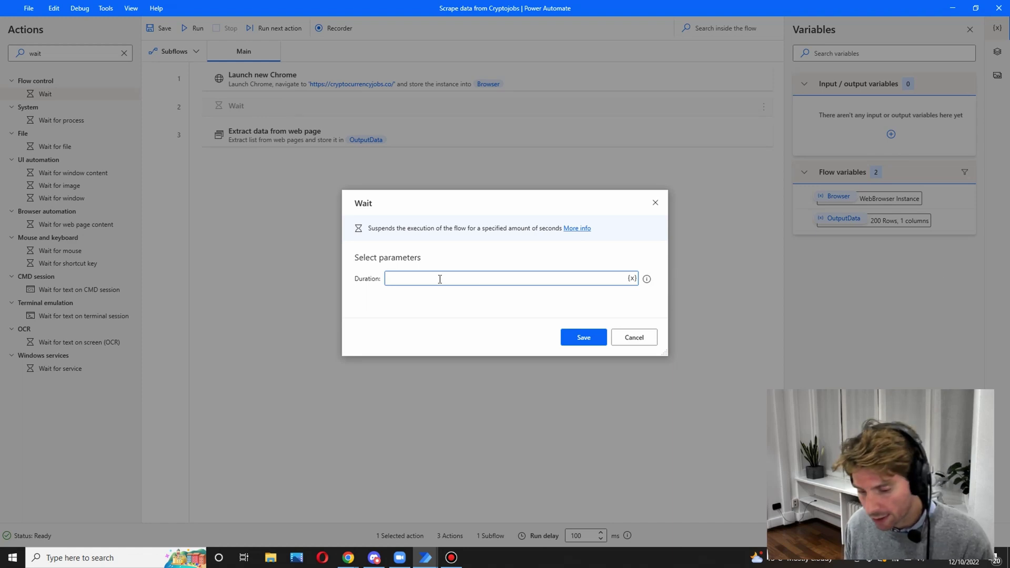
pyautogui.click(602, 337)
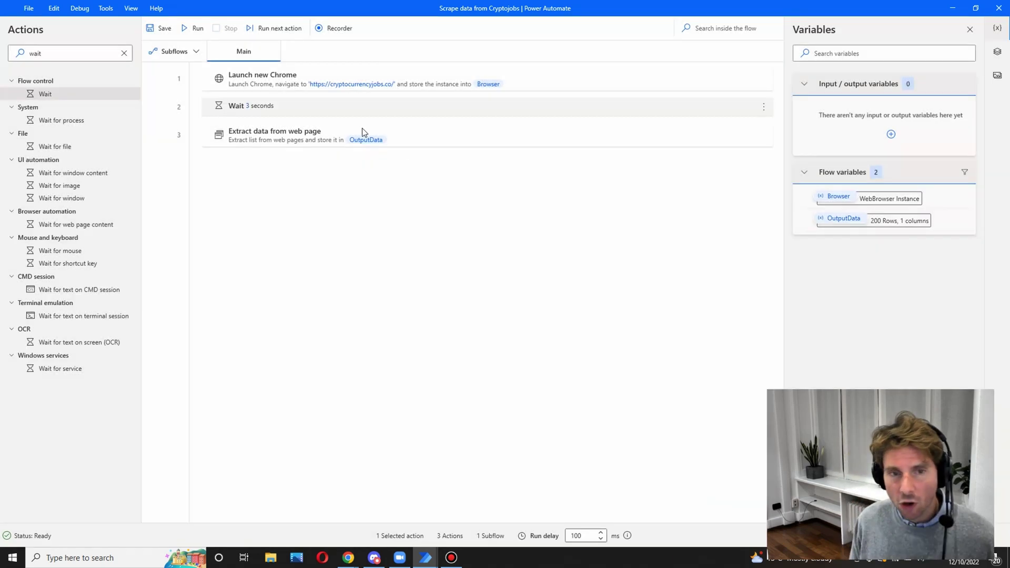
pyautogui.click(192, 29)
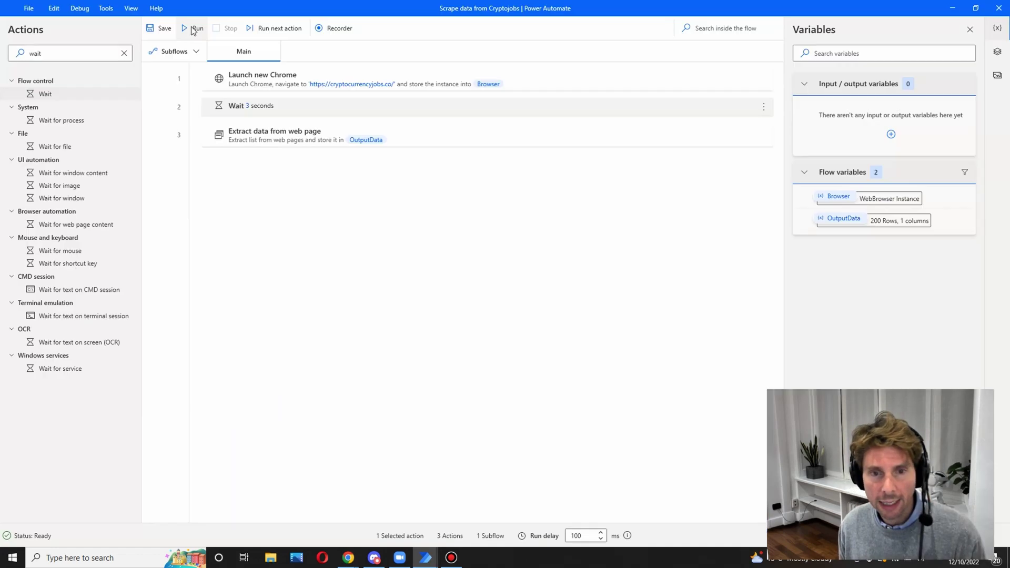
# Step: Review the 200 job URLs in OutputData, then minimize Power Automate Desktop
pyautogui.doubleClick(841, 216)
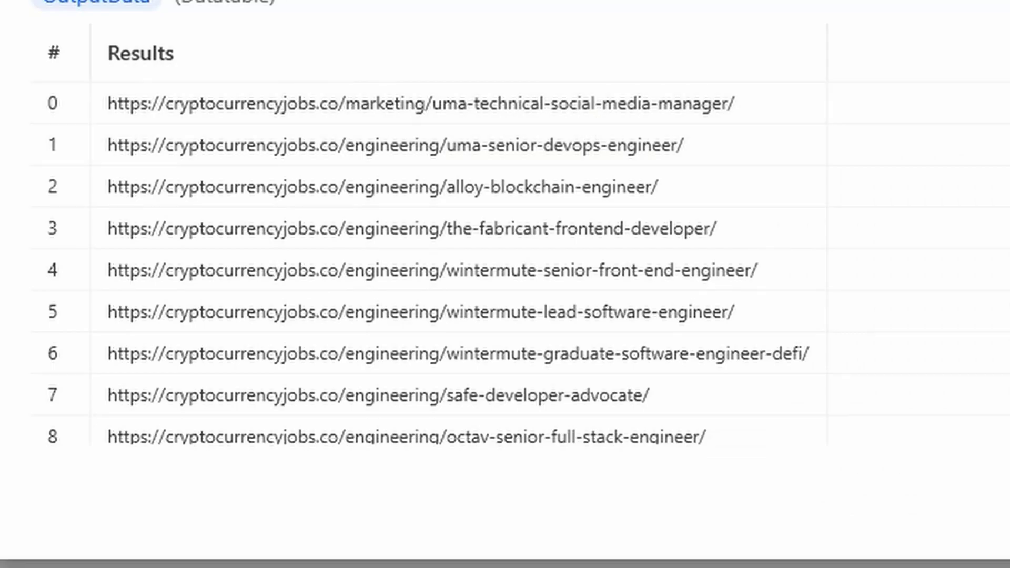
pyautogui.scroll(-20, 426, 263)
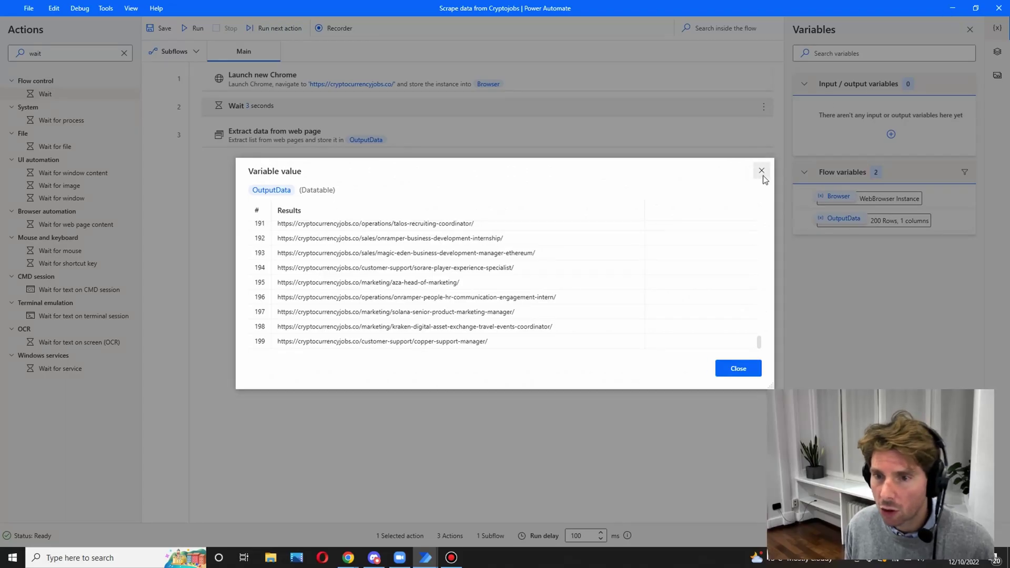
pyautogui.click(761, 169)
pyautogui.click(952, 8)
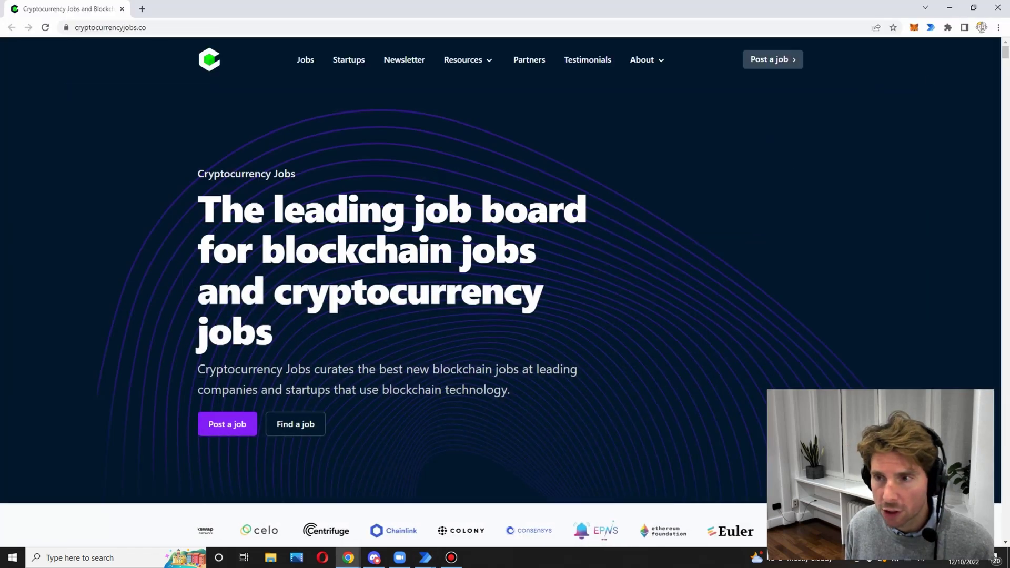
# Step: Open and read the Senior Full Stack Engineer for Web3 job page, then return to Power Automate
pyautogui.moveTo(1004, 53); pyautogui.dragTo(1004, 524)
pyautogui.scroll(2, 455, 248)
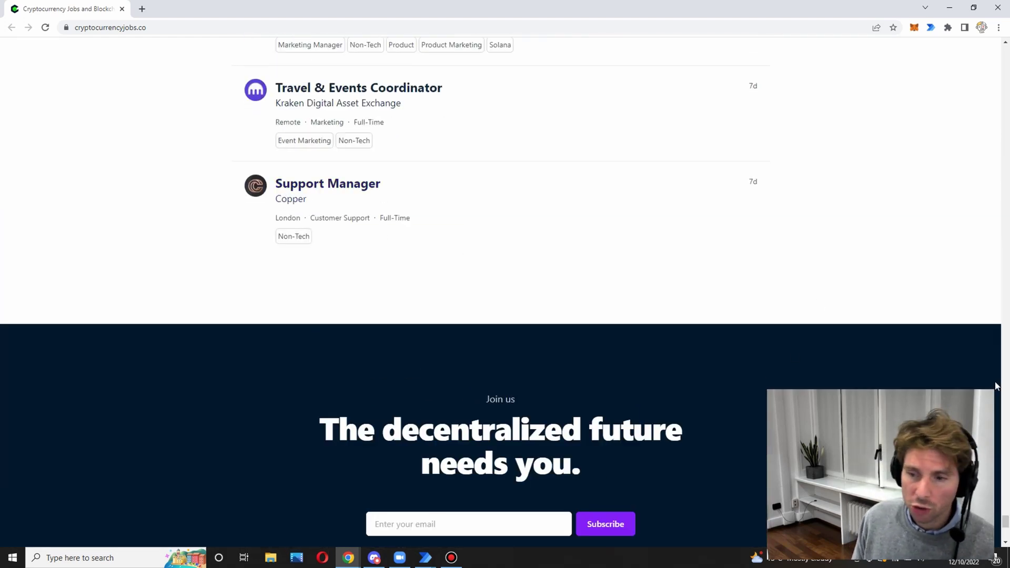
pyautogui.moveTo(1005, 521); pyautogui.dragTo(1001, 167)
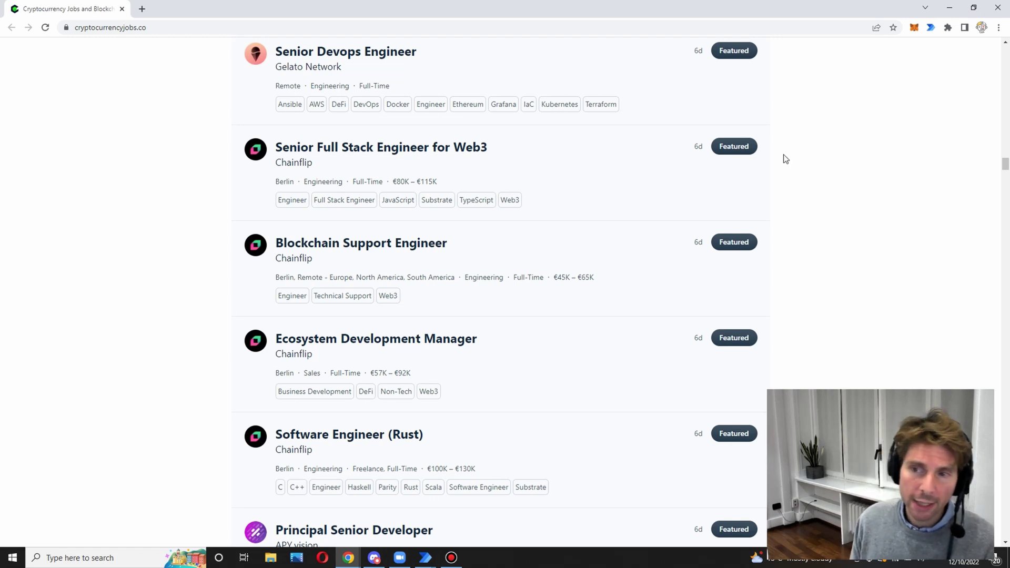
pyautogui.click(405, 152)
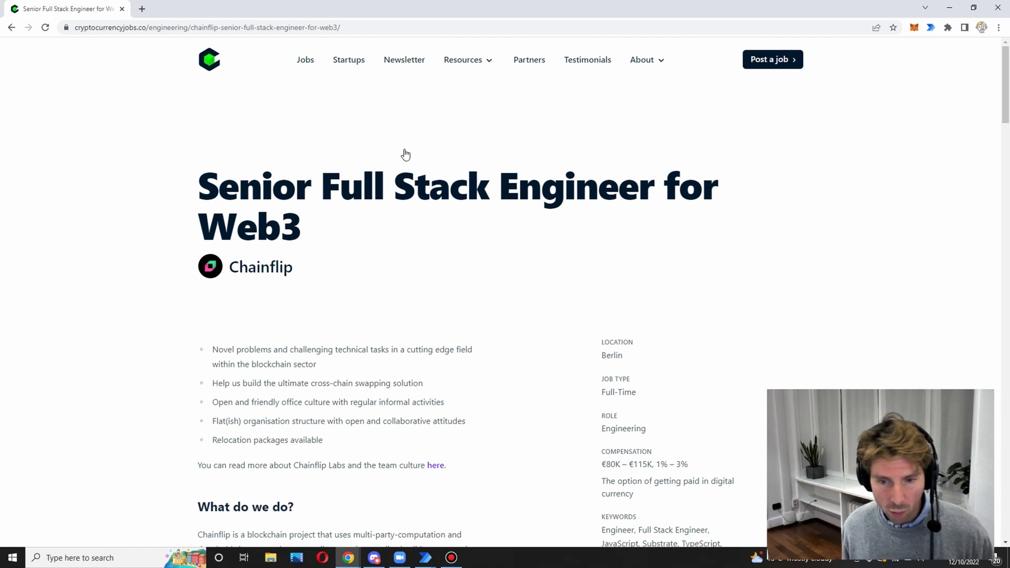
pyautogui.scroll(-4, 407, 173)
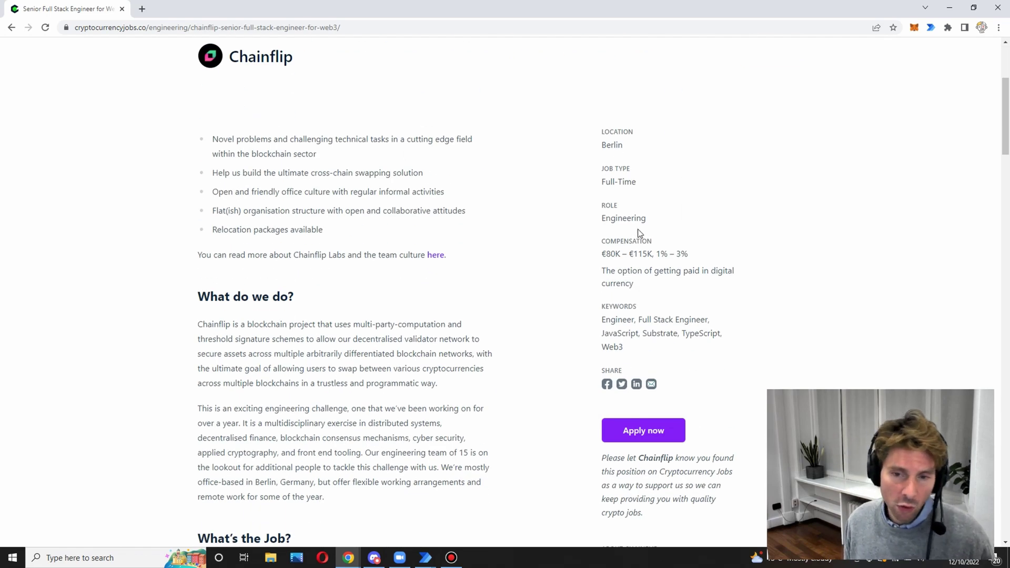
pyautogui.hotkey('alt', 'Tab')
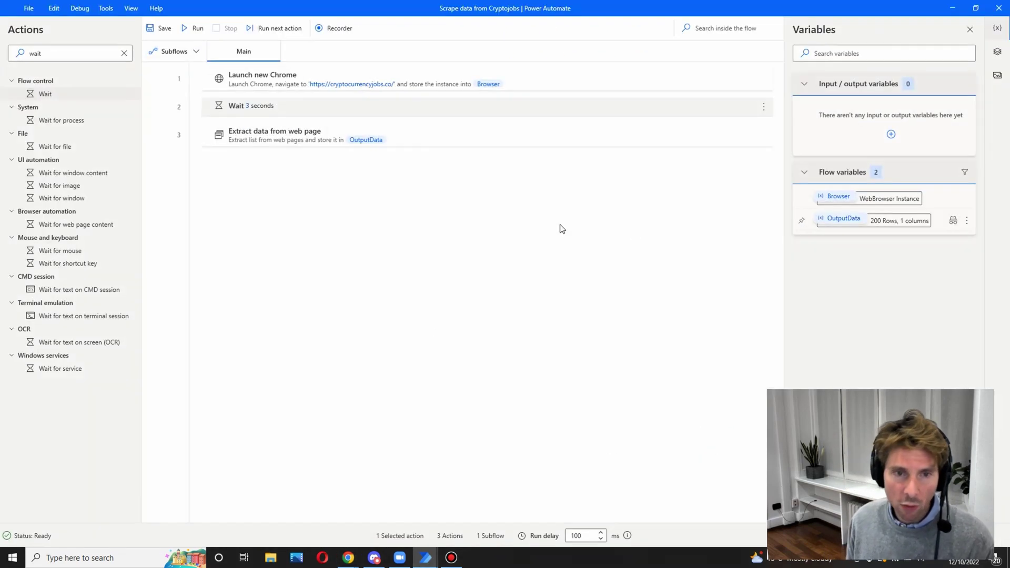
# Step: Replace the Actions search with 'loop' to list the loop actions
pyautogui.click(118, 54)
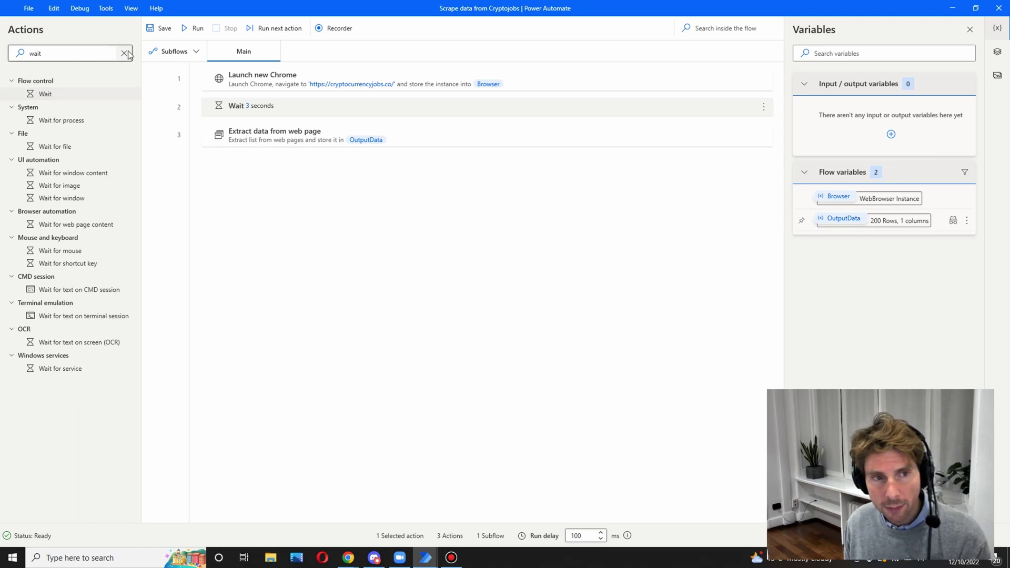
pyautogui.click(117, 54)
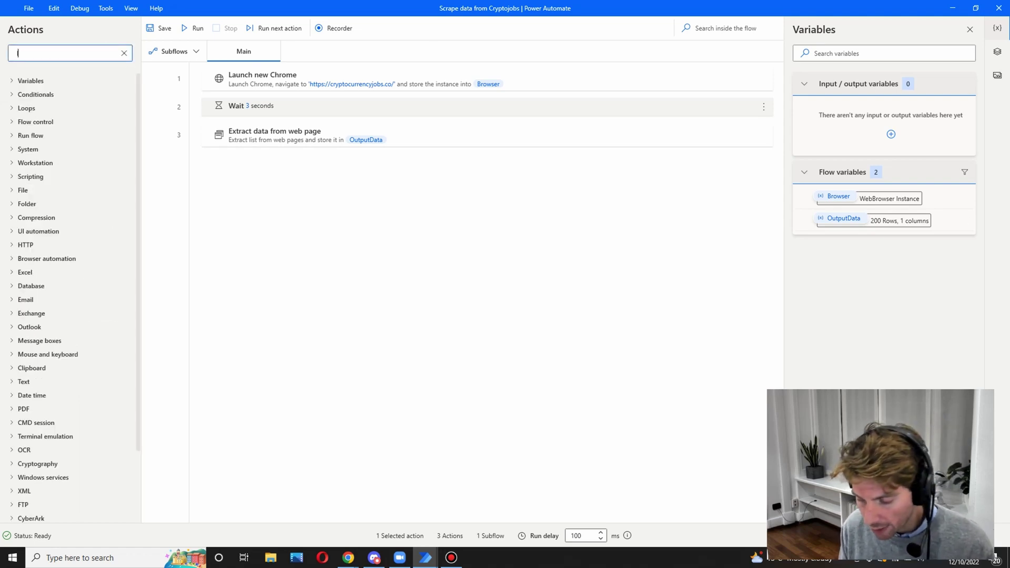
pyautogui.write('loop')
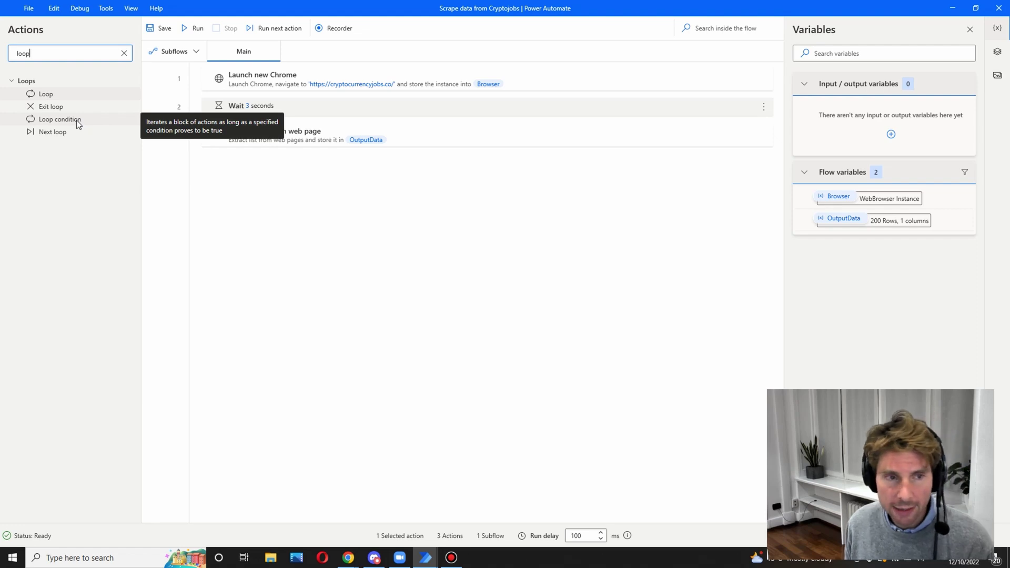
# Step: Try a Loop condition with First operand %OutputData%, then discard it unsaved
pyautogui.moveTo(72, 123); pyautogui.dragTo(268, 160)
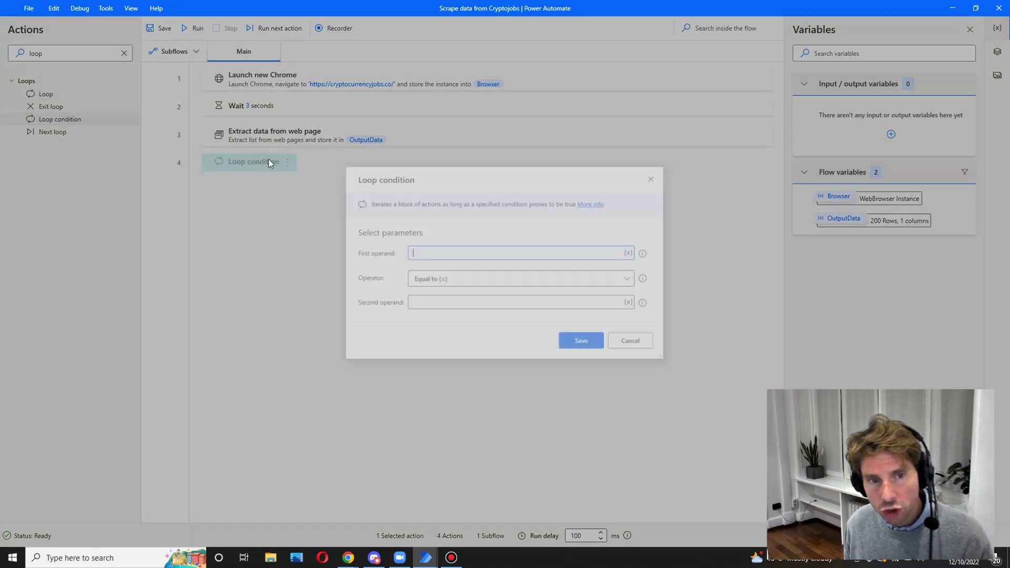
pyautogui.click(632, 254)
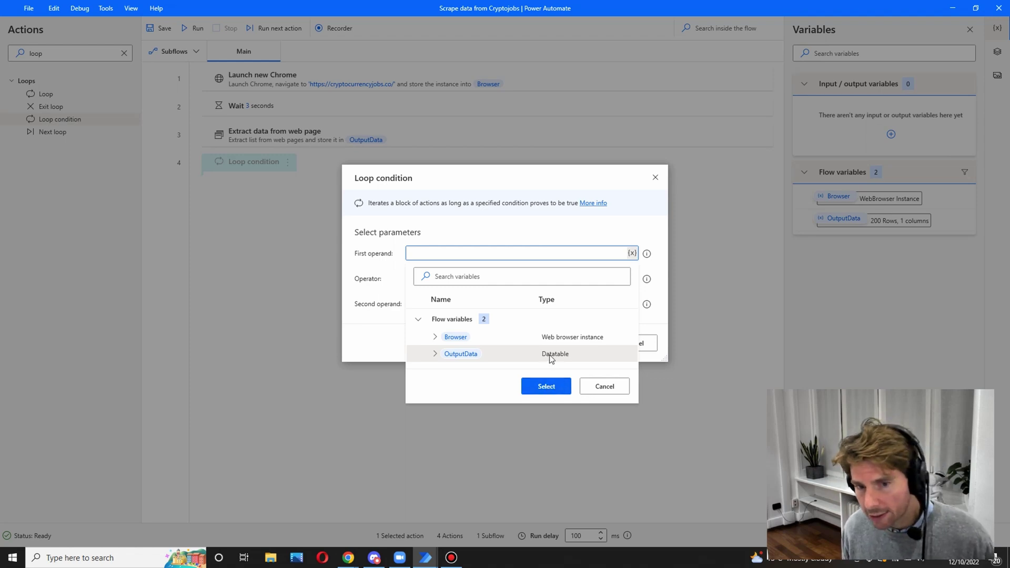
pyautogui.click(545, 386)
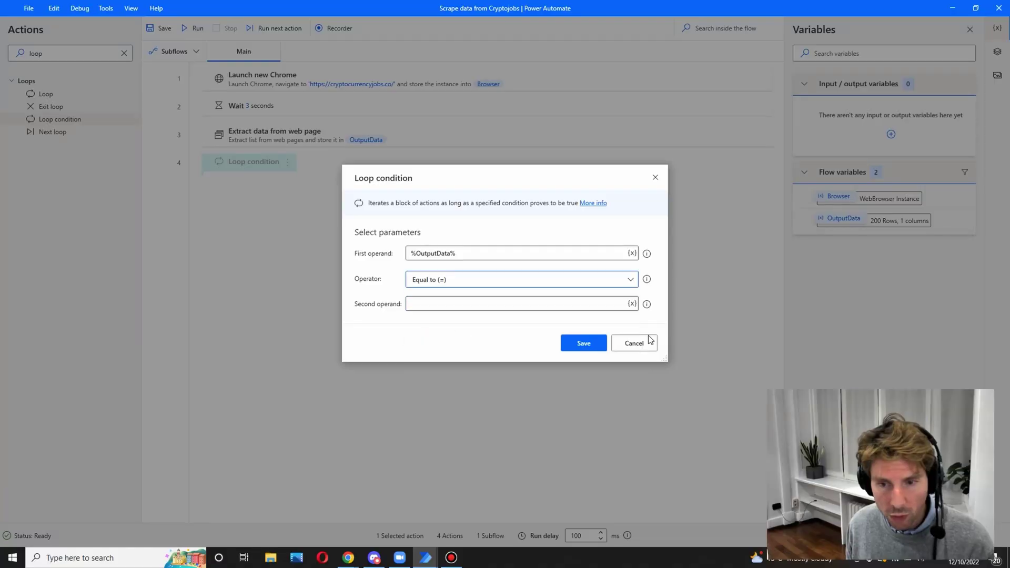
pyautogui.click(637, 342)
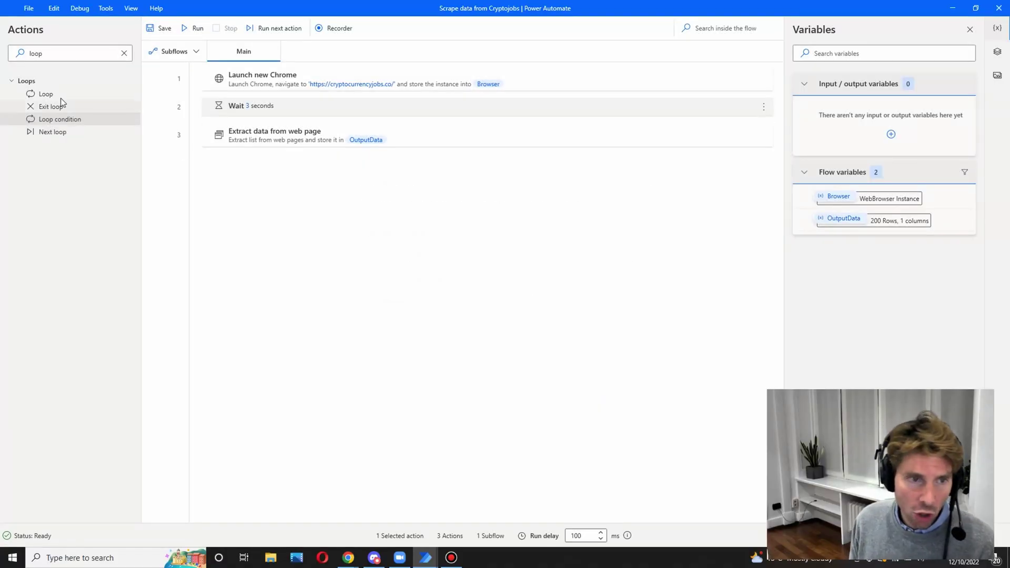
# Step: Search 'for' and add a For each loop over %OutputData%, storing each item in CurrentItem
pyautogui.doubleClick(36, 52)
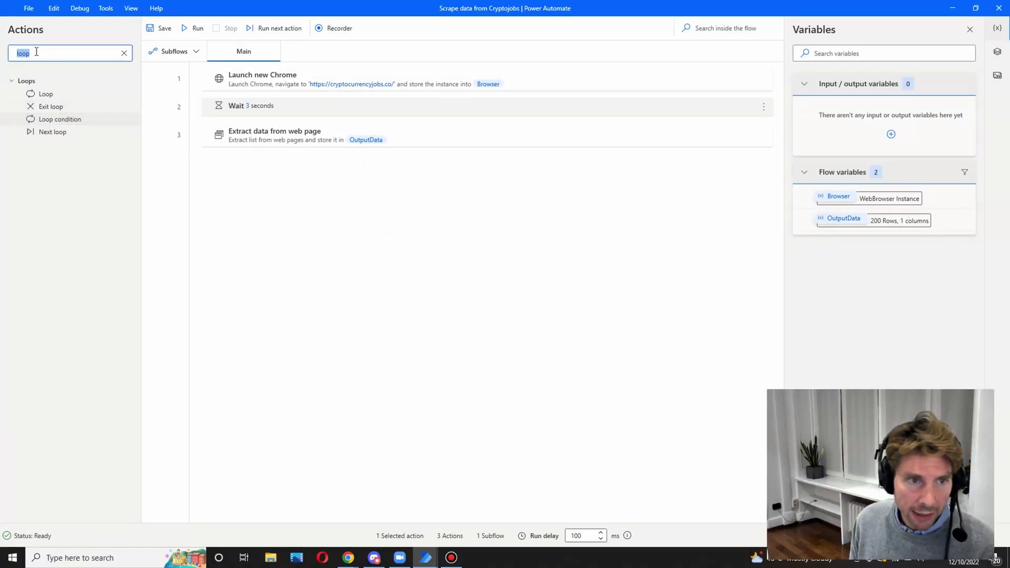
pyautogui.write('for')
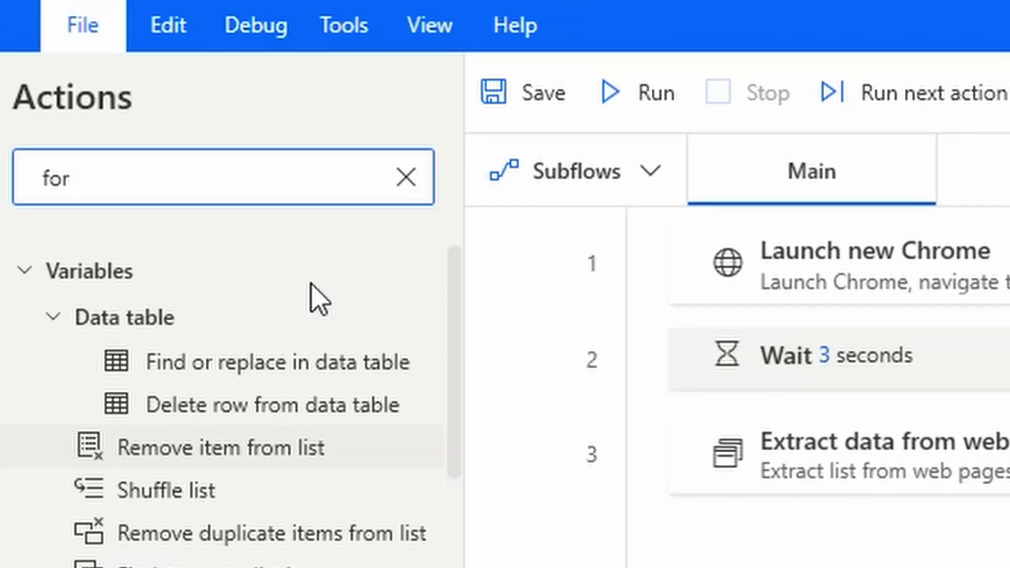
pyautogui.moveTo(168, 310); pyautogui.dragTo(915, 508)
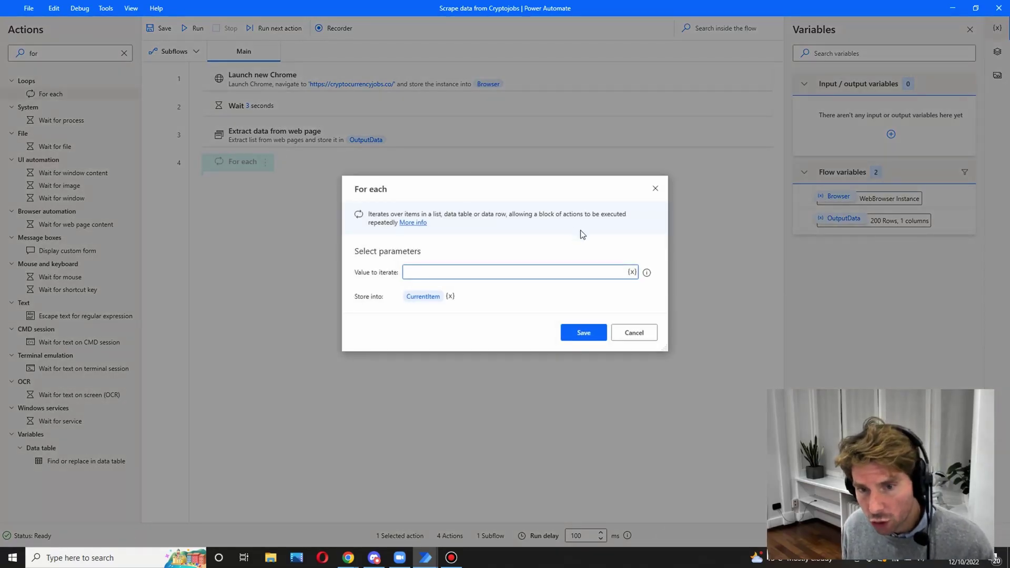
pyautogui.click(632, 271)
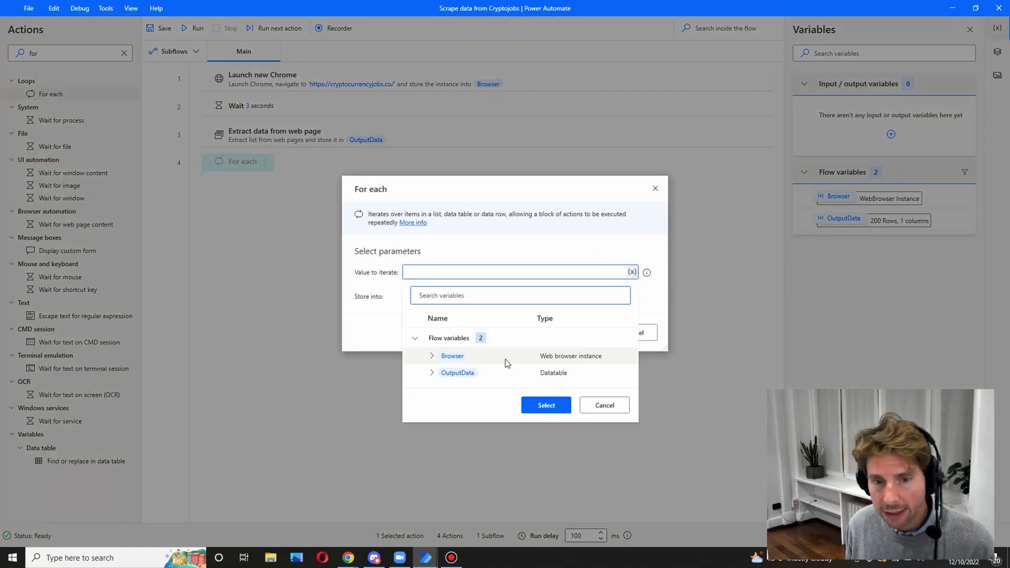
pyautogui.click(466, 375)
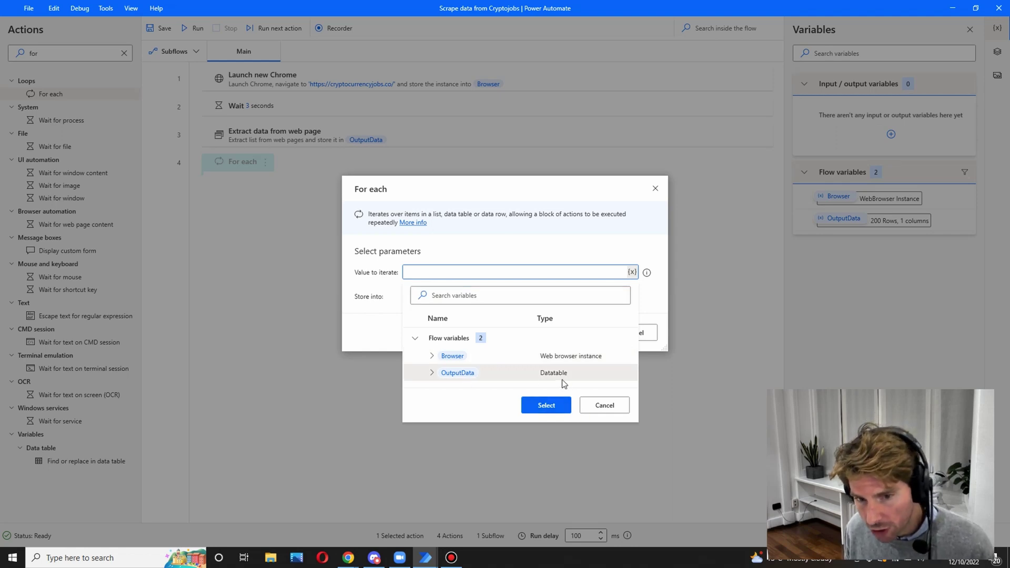
pyautogui.click(545, 406)
pyautogui.click(581, 331)
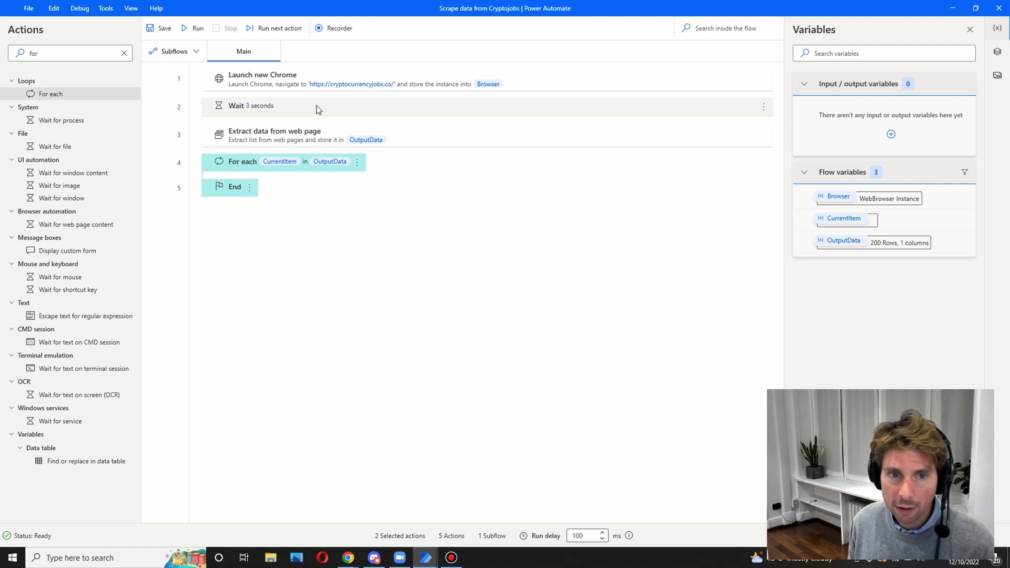
# Step: Start recording on the job page and right-click the job title heading for extraction options
pyautogui.click(334, 28)
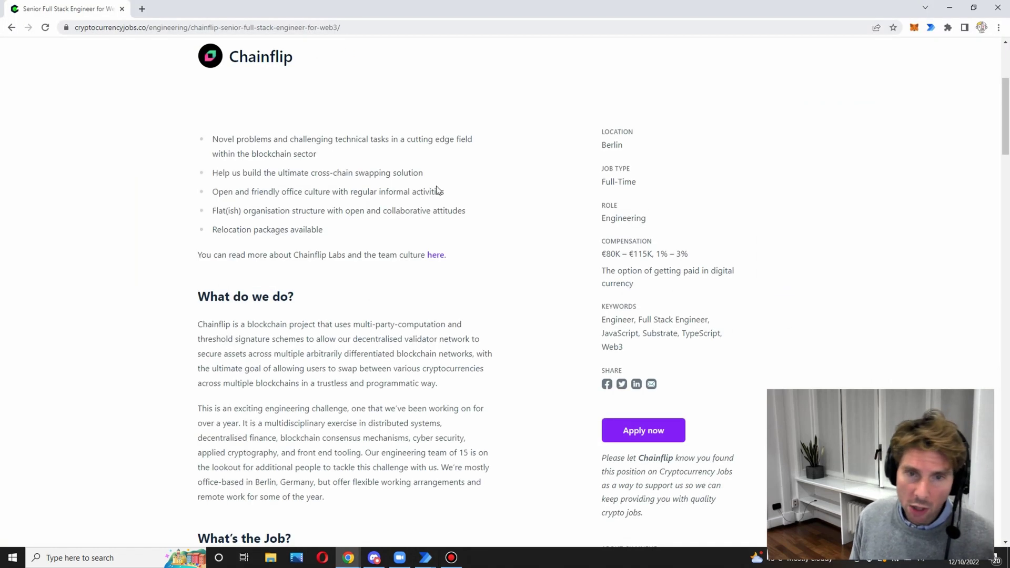
pyautogui.scroll(4, 489, 232)
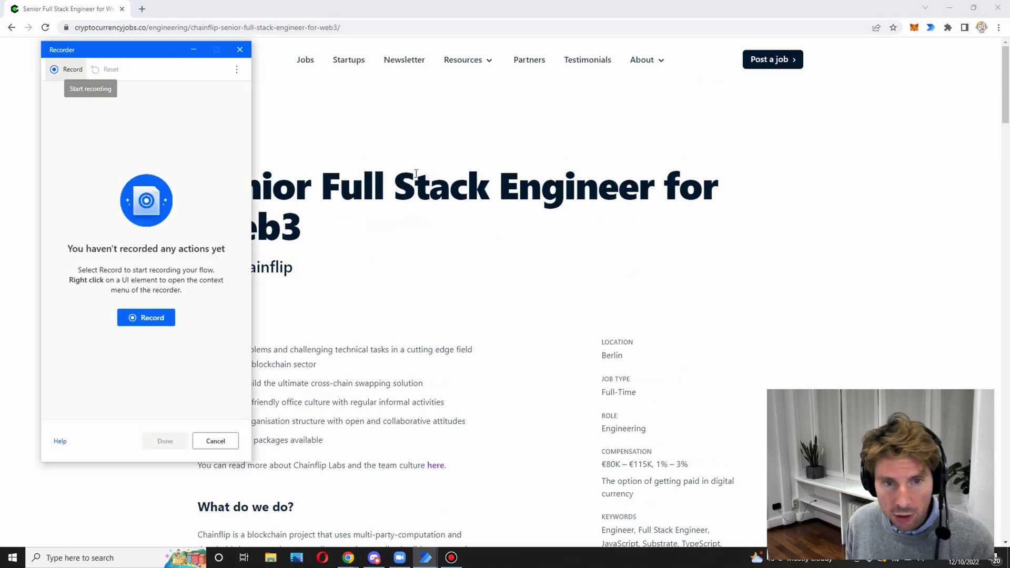
pyautogui.click(68, 69)
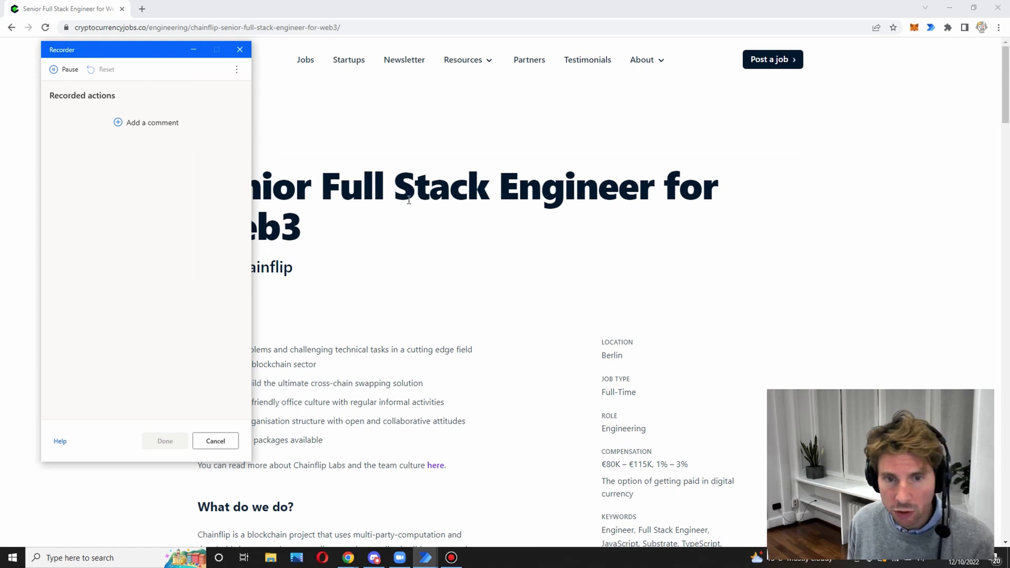
pyautogui.rightClick(479, 194)
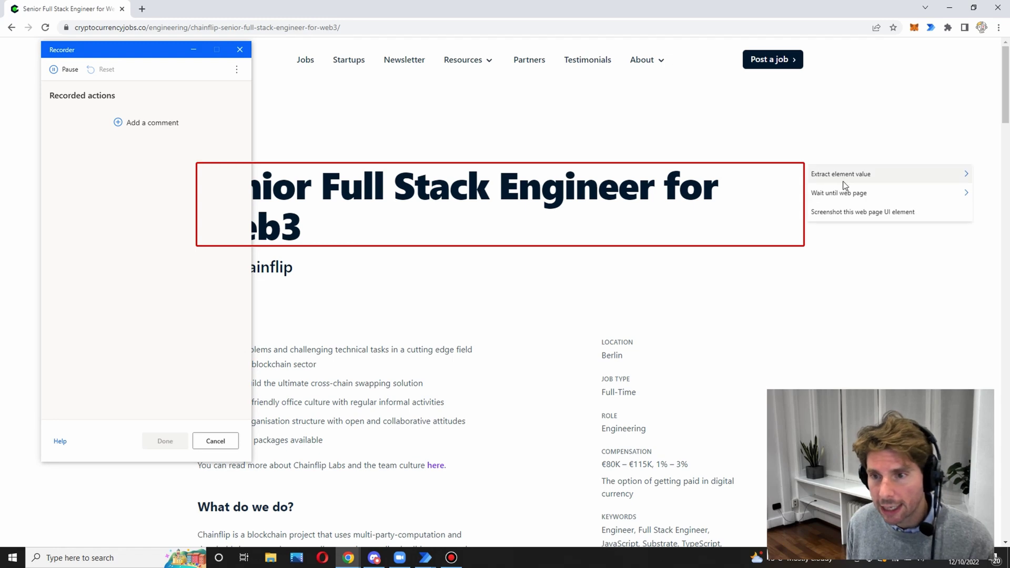